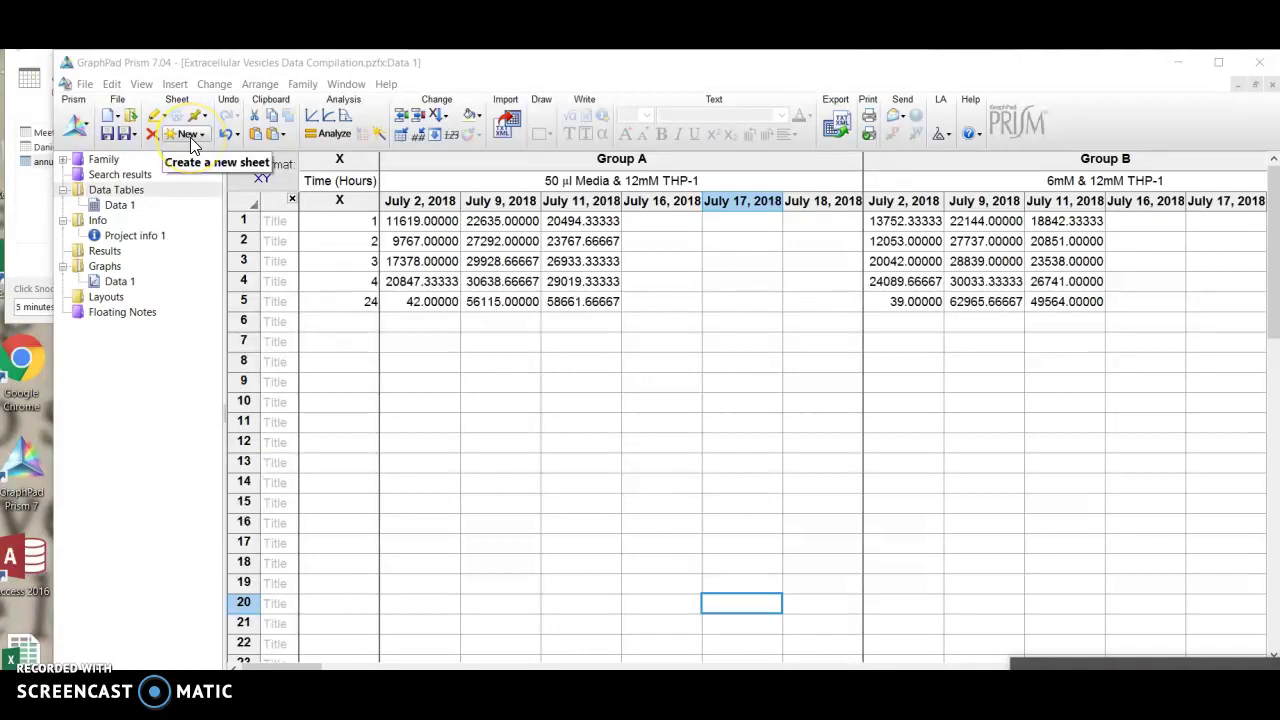
# Start a new graph of the existing Data 1 table, limited to selected data sets only
pyautogui.click(194, 140)
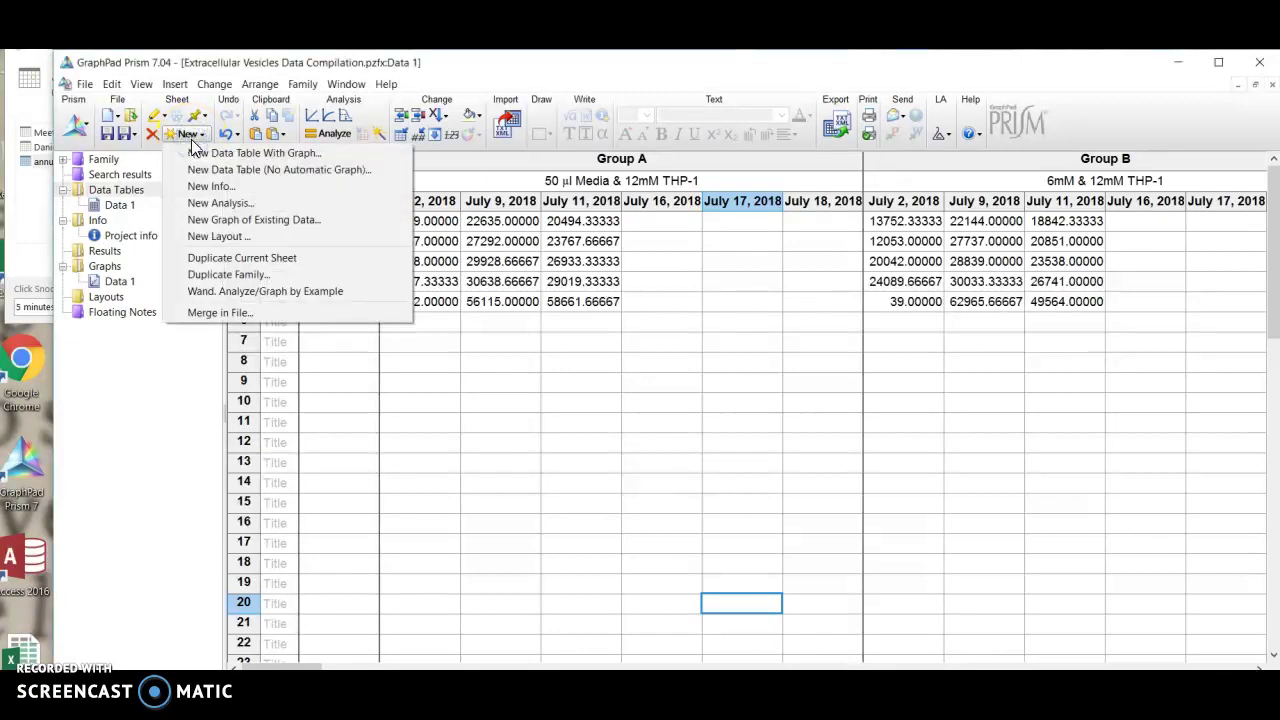
pyautogui.click(209, 226)
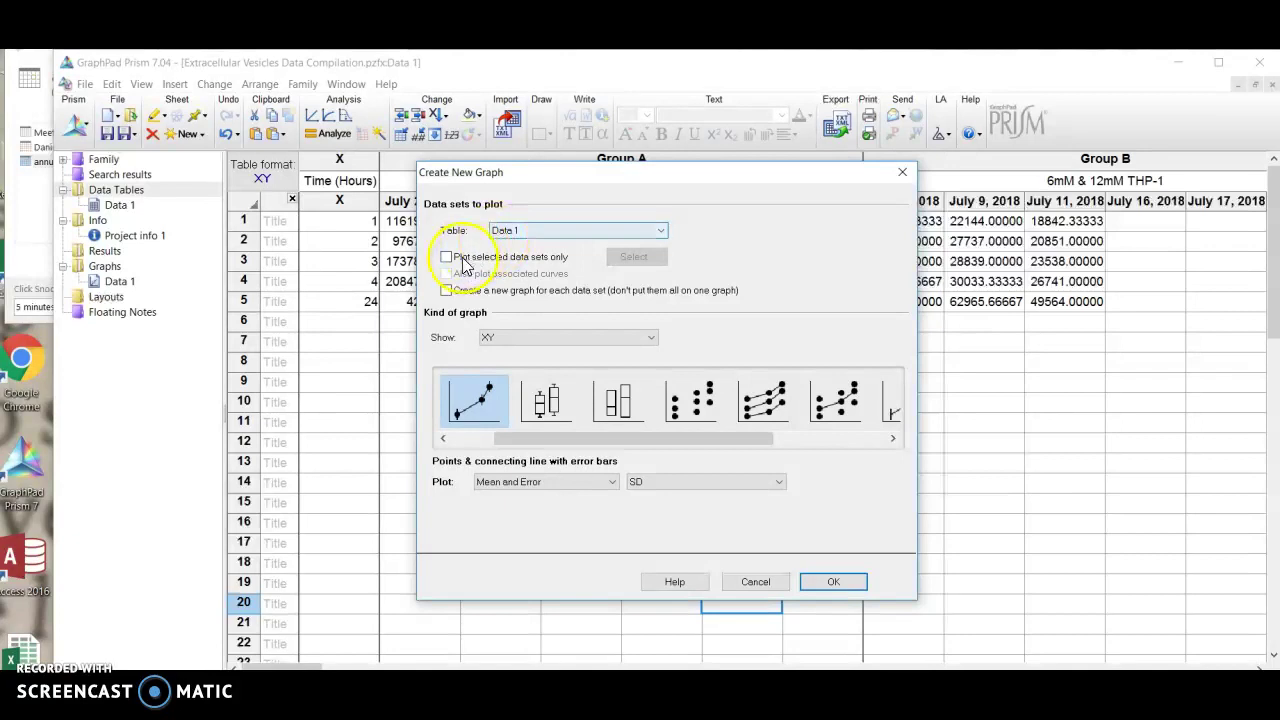
pyautogui.click(535, 231)
pyautogui.click(535, 232)
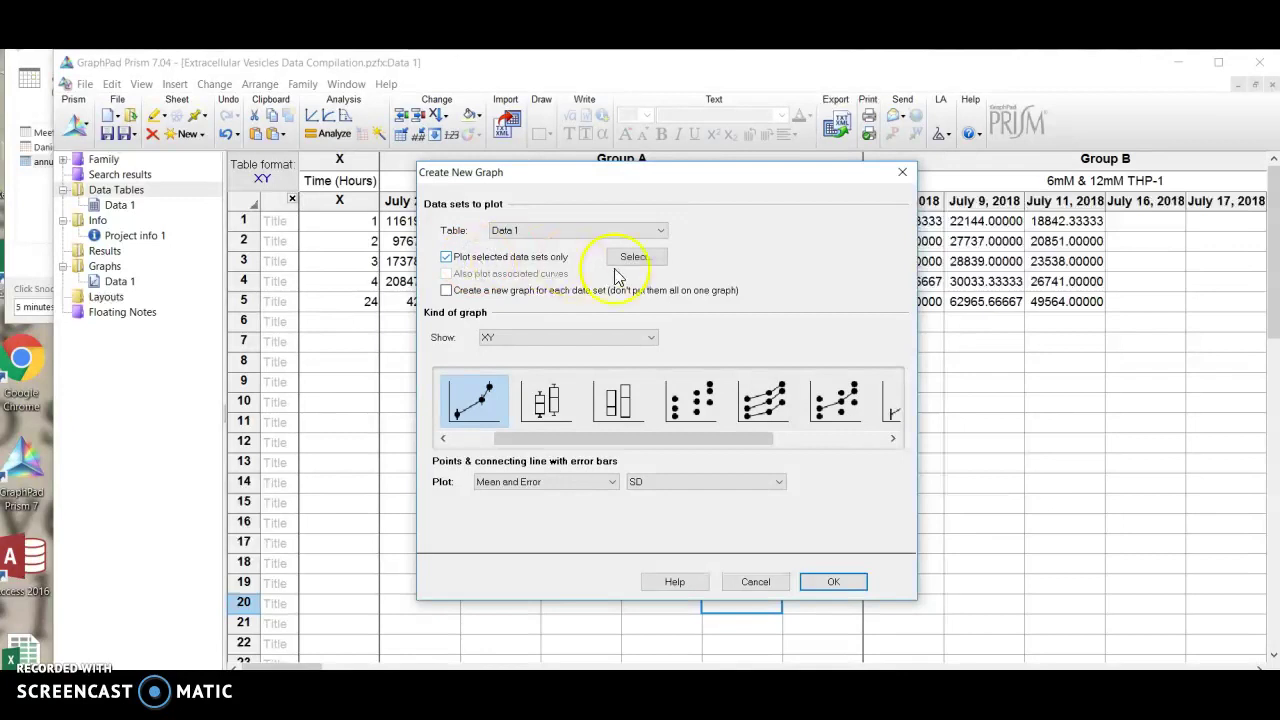
# Choose only the first five data sets for plotting, from 50 µl Media & 12mM THP-1 through 18mM + PA & 12mM THP-1
pyautogui.click(634, 258)
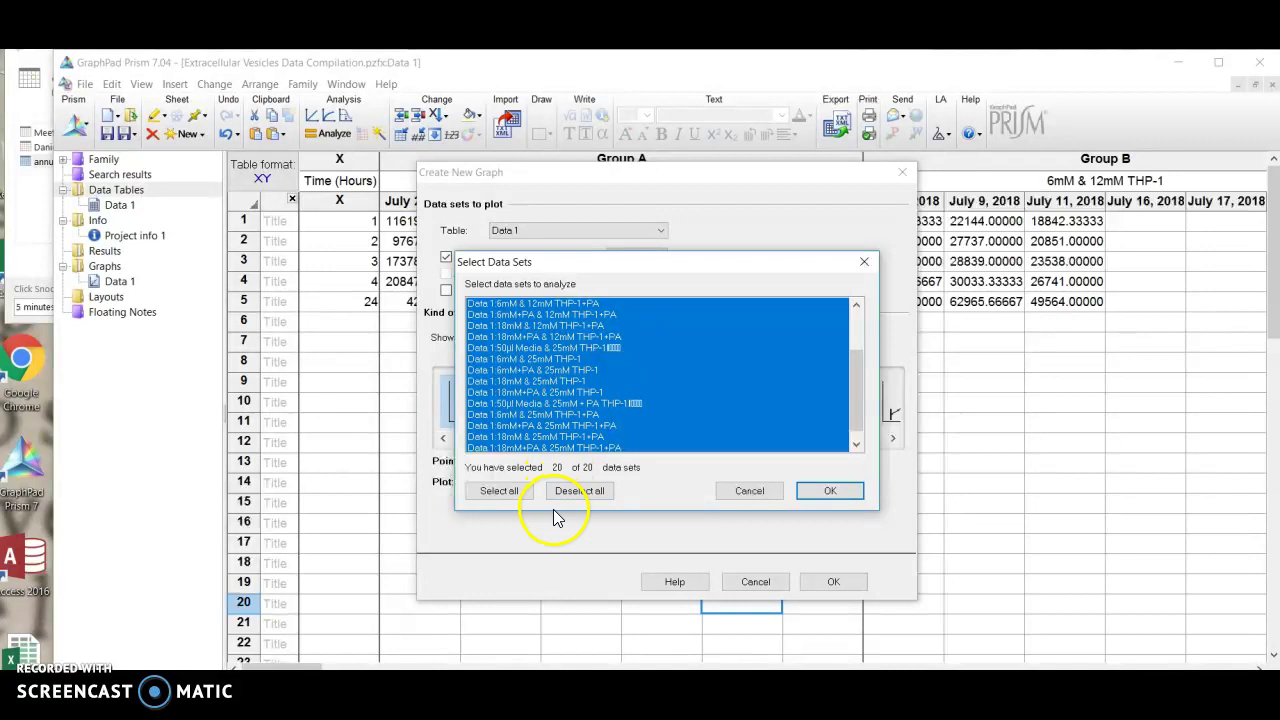
pyautogui.click(577, 495)
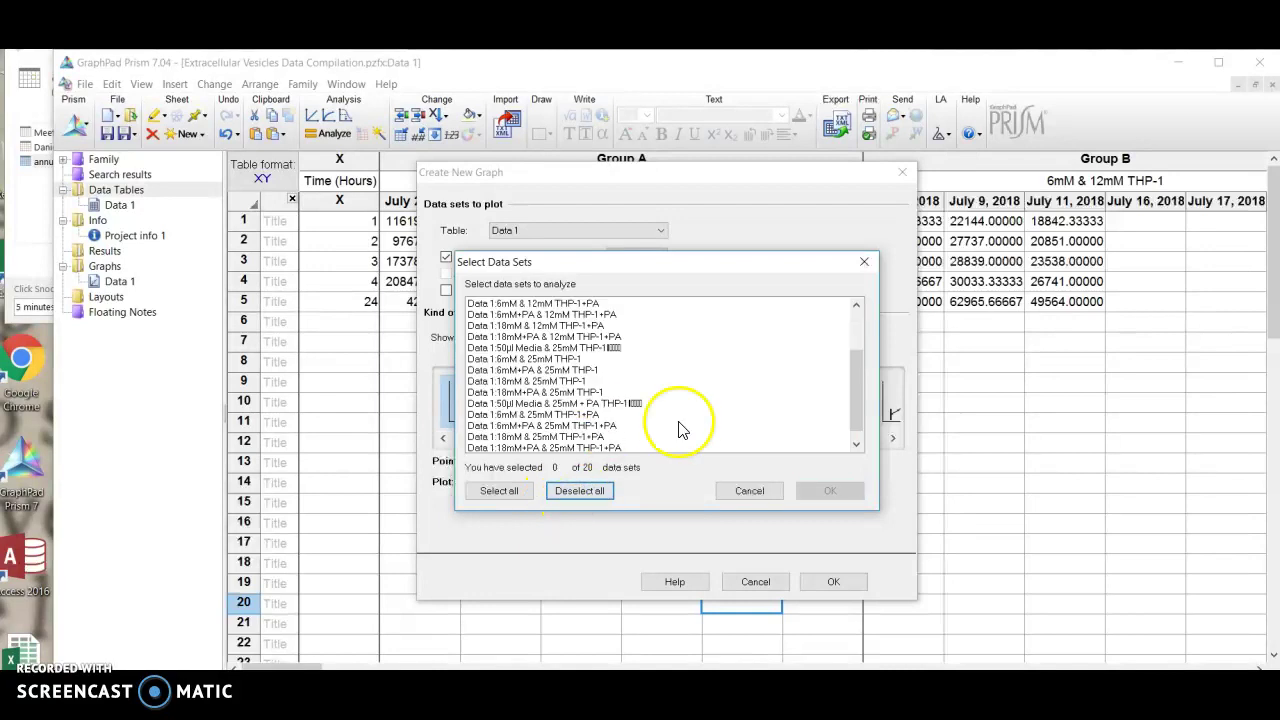
pyautogui.moveTo(851, 423); pyautogui.dragTo(857, 323)
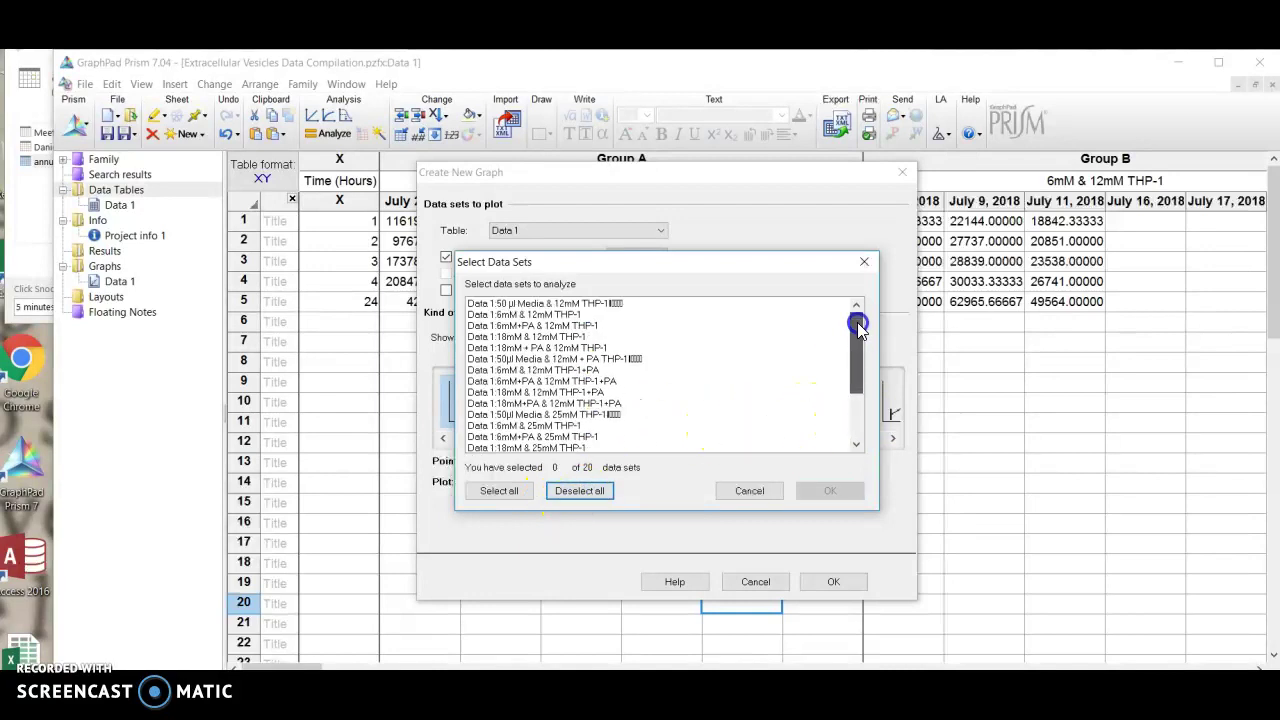
pyautogui.click(544, 305)
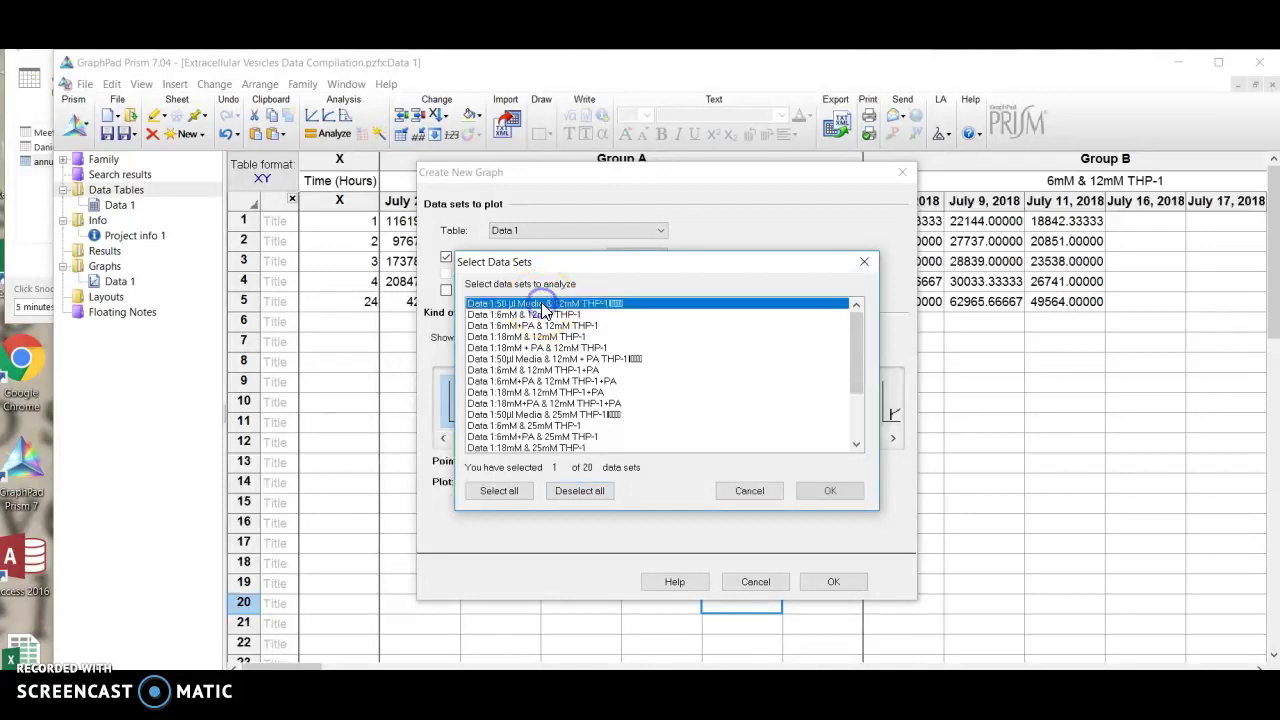
pyautogui.click(540, 315)
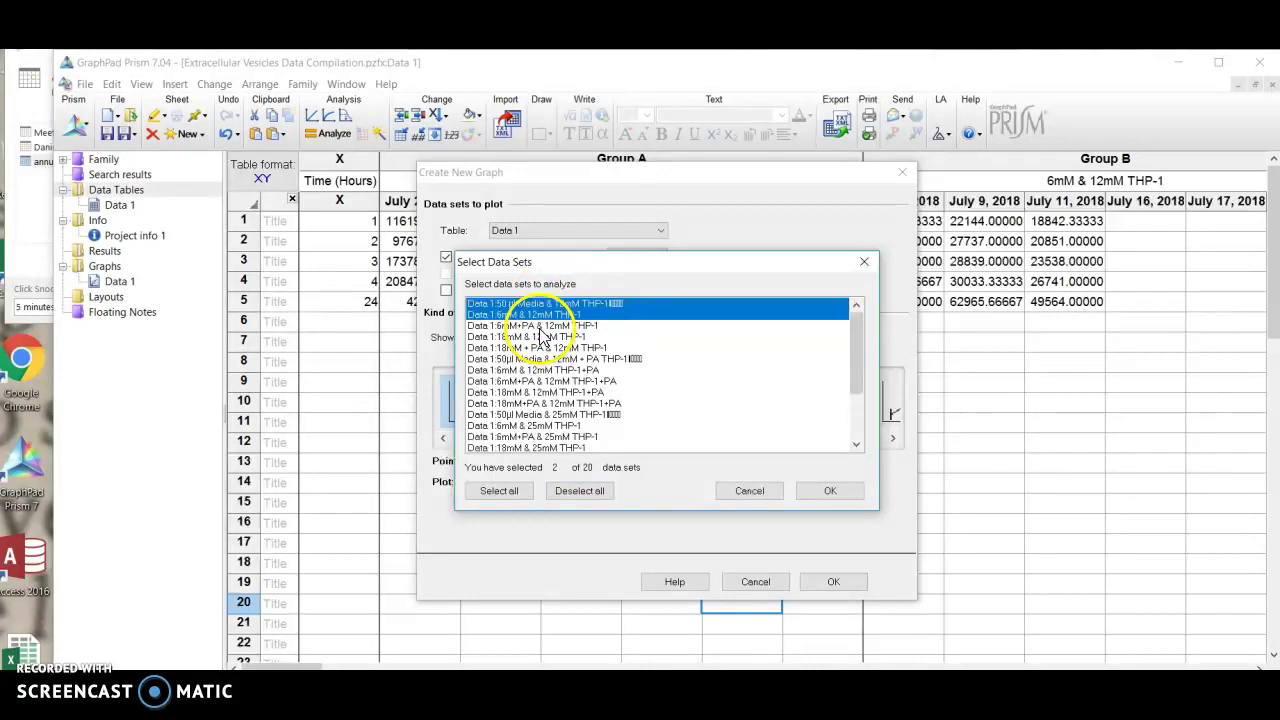
pyautogui.click(538, 327)
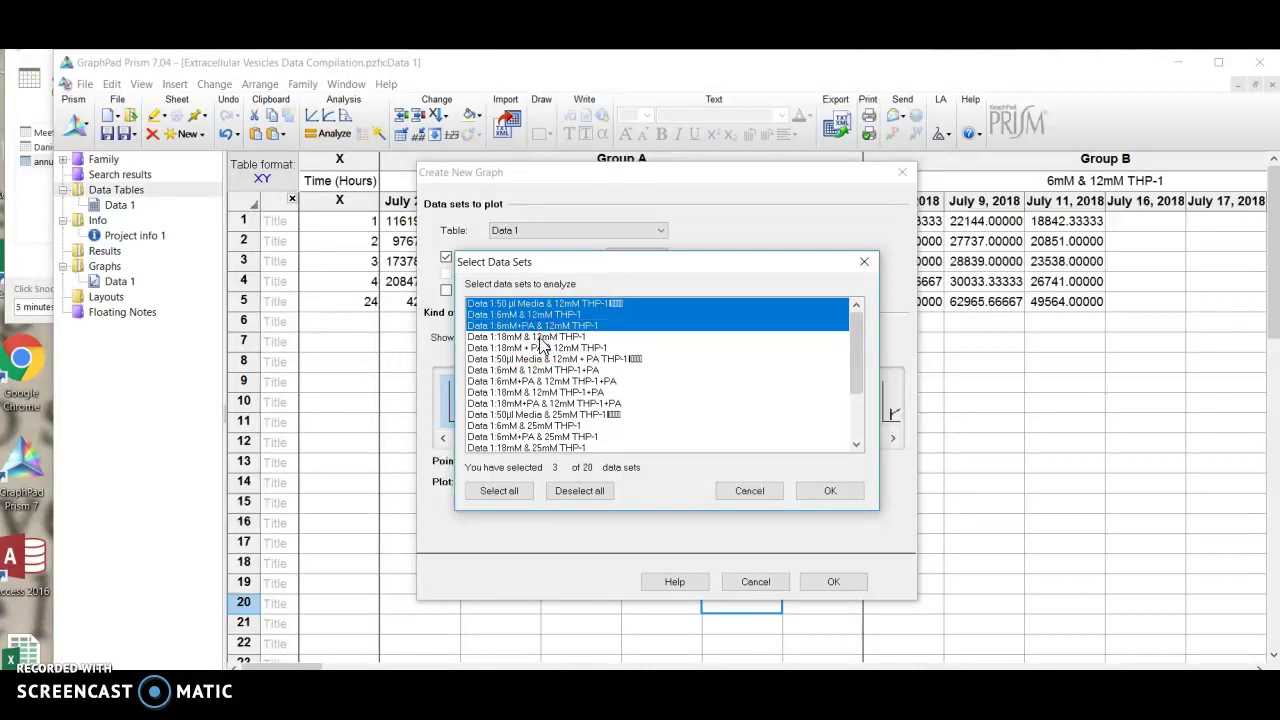
pyautogui.click(541, 338)
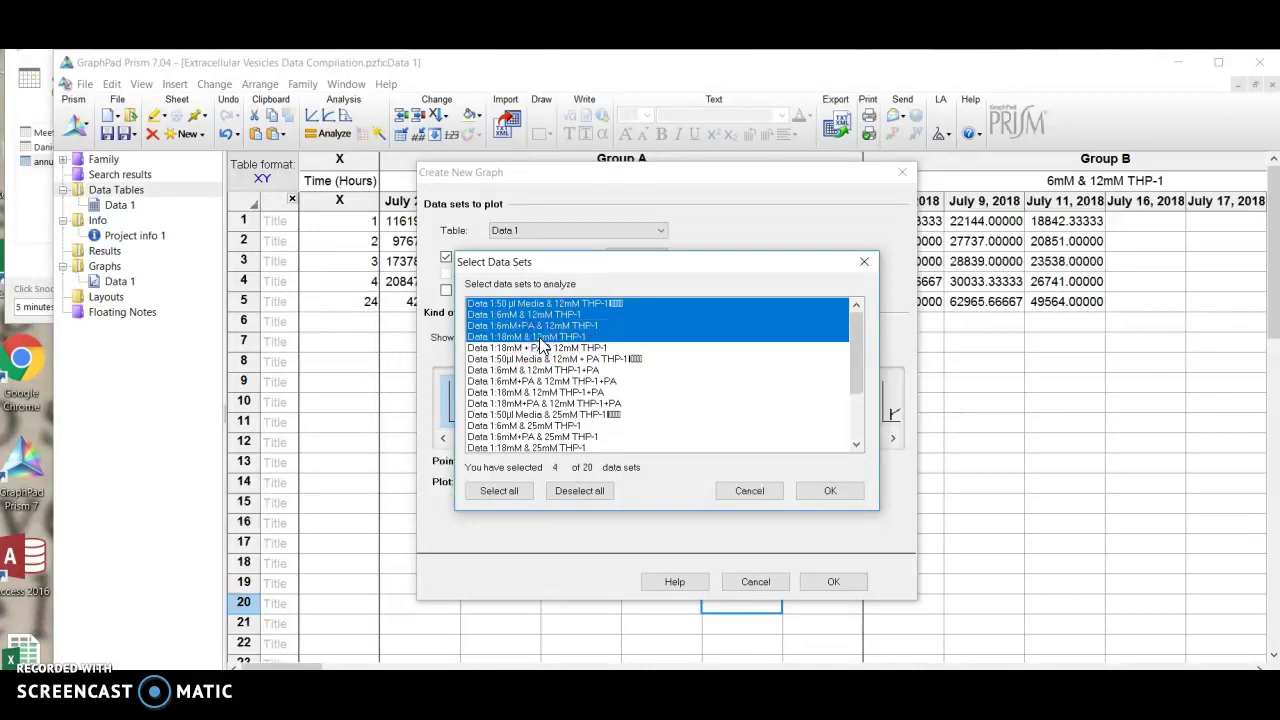
pyautogui.click(537, 348)
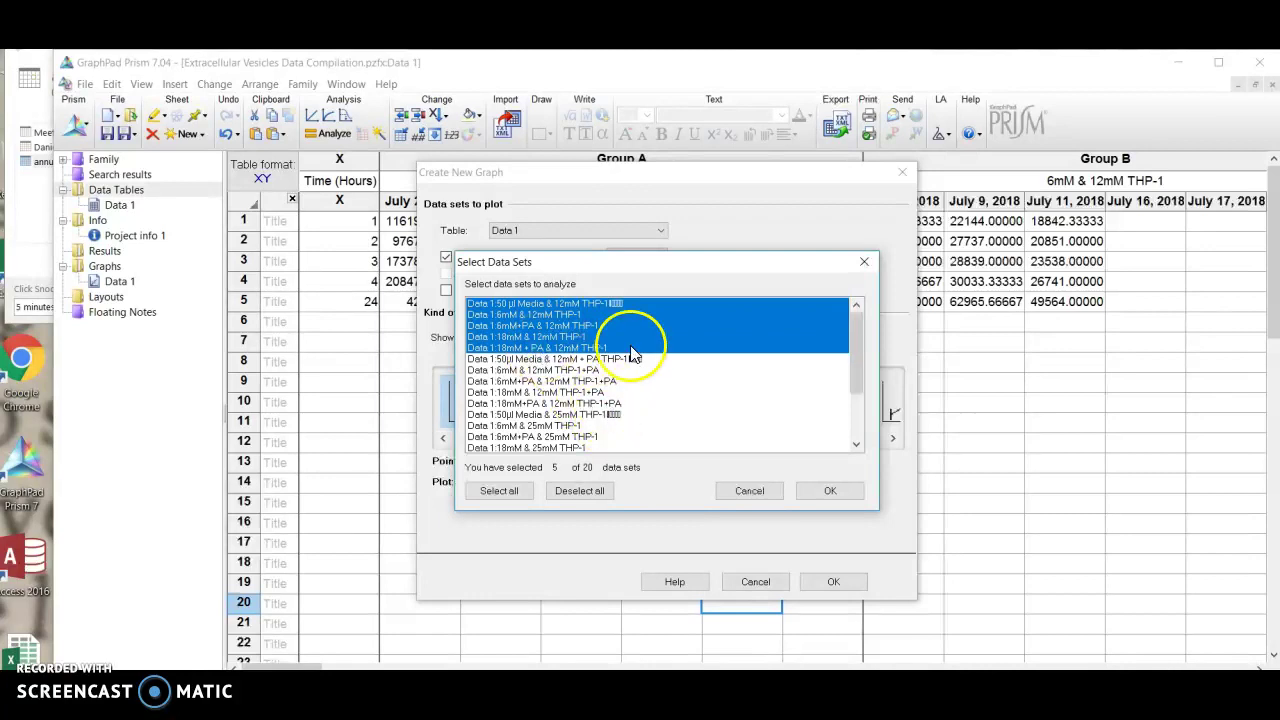
pyautogui.click(829, 492)
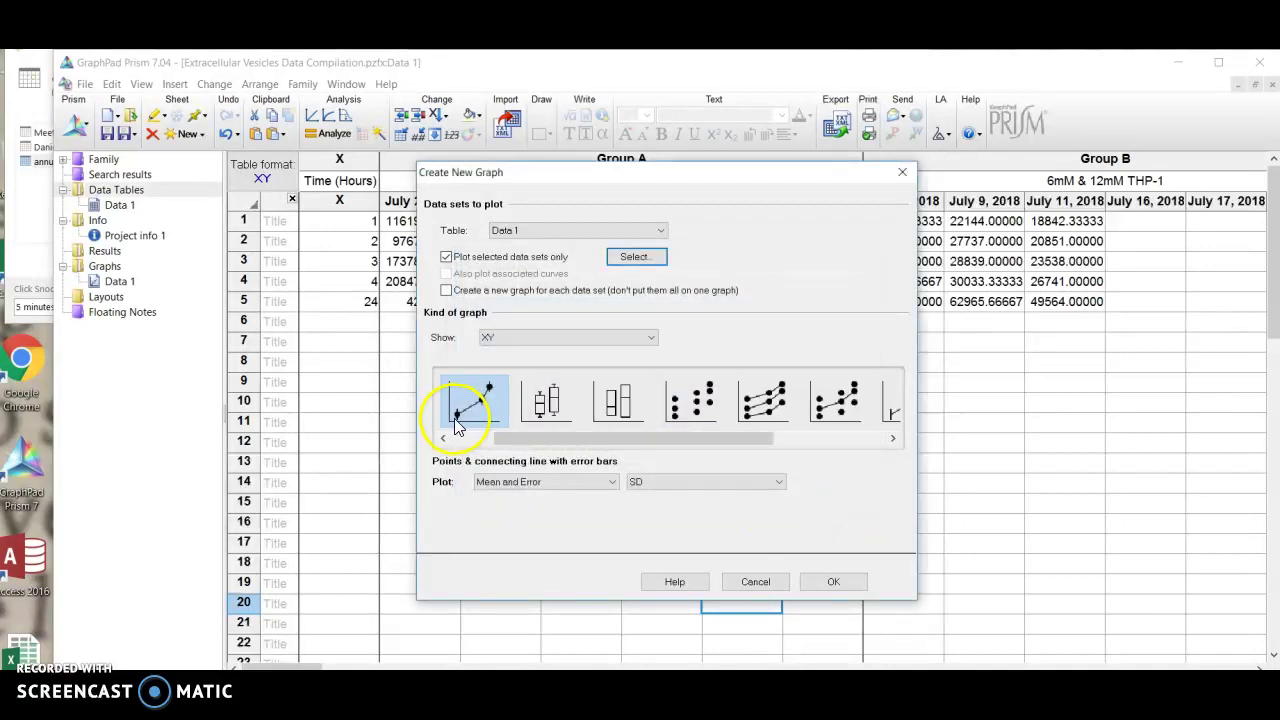
# Create the XY points and connecting line graph, plotting Mean and Error with SEM error bars
pyautogui.click(642, 483)
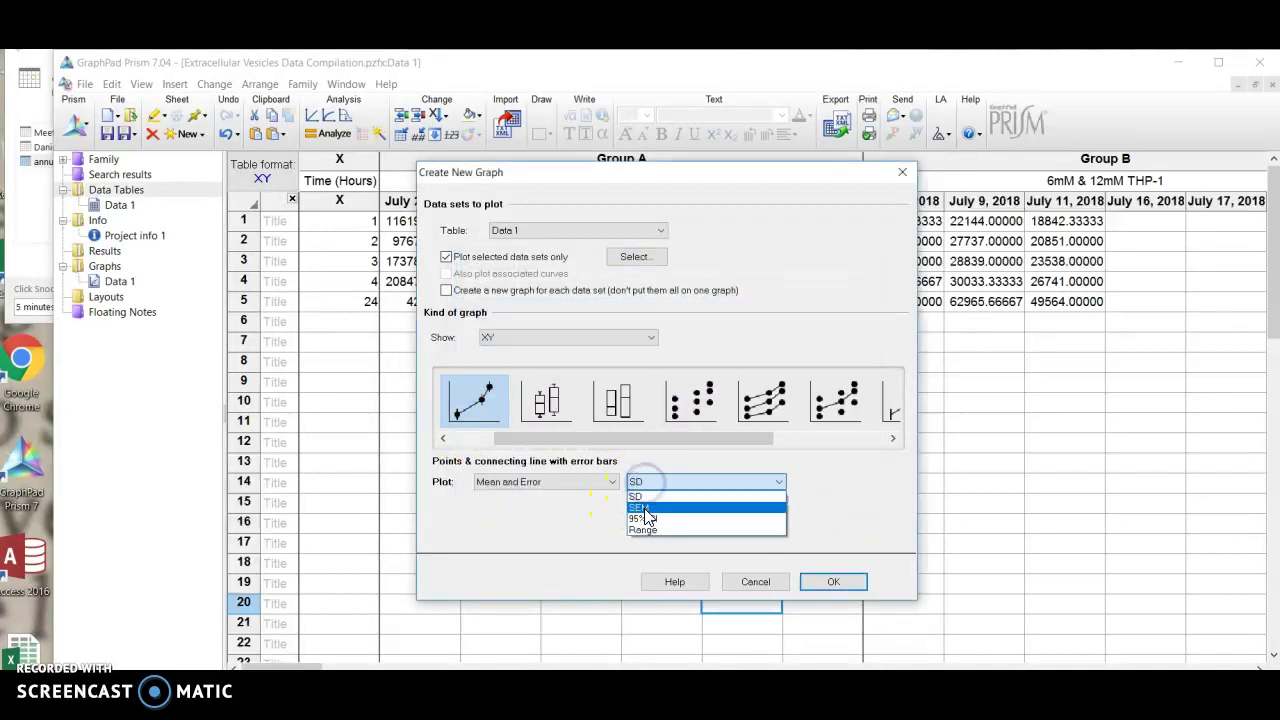
pyautogui.click(642, 507)
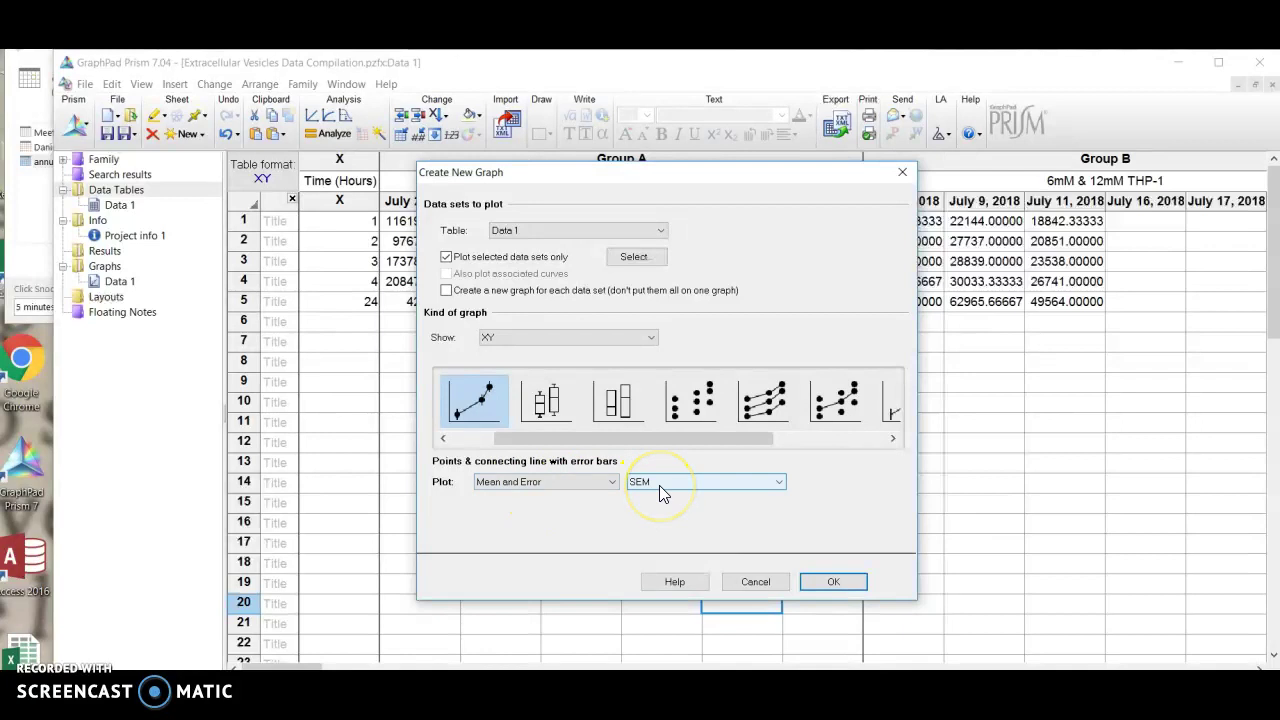
pyautogui.click(490, 410)
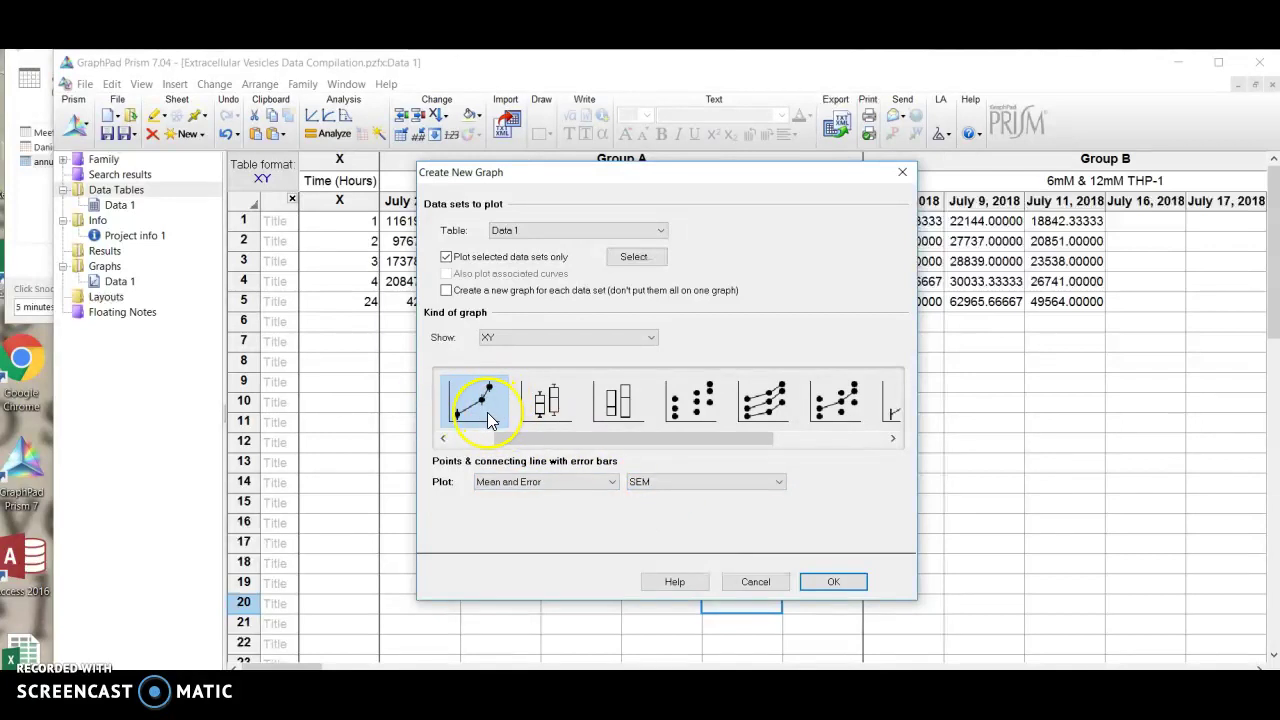
pyautogui.click(527, 482)
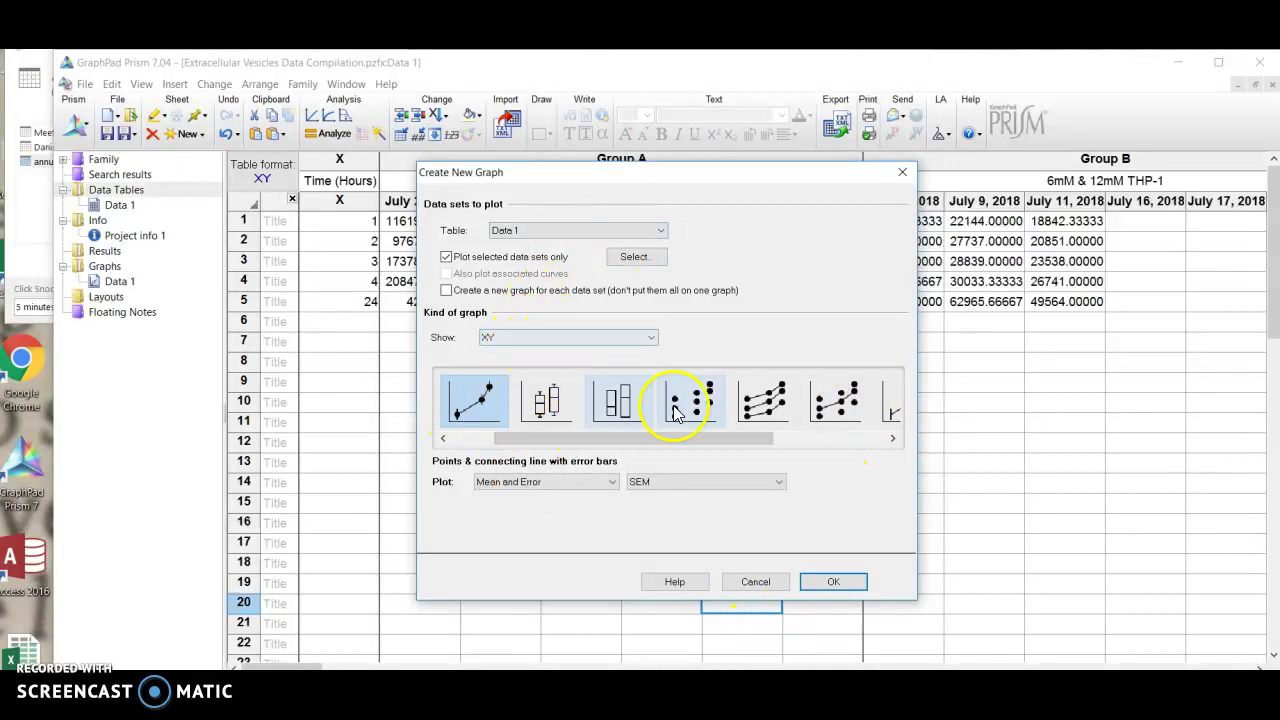
pyautogui.click(826, 584)
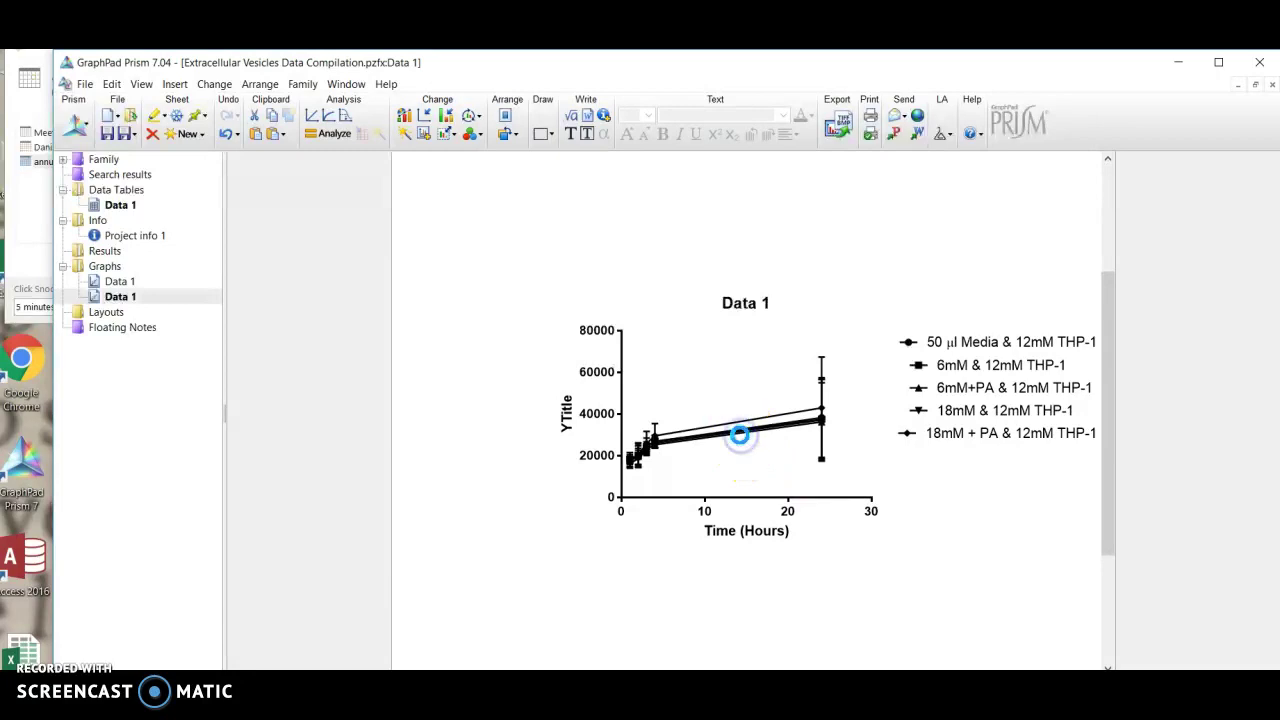
# Color the symbols of the 50 µl Media & 12mM THP-1 data set olive in the graph formatting
pyautogui.doubleClick(739, 435)
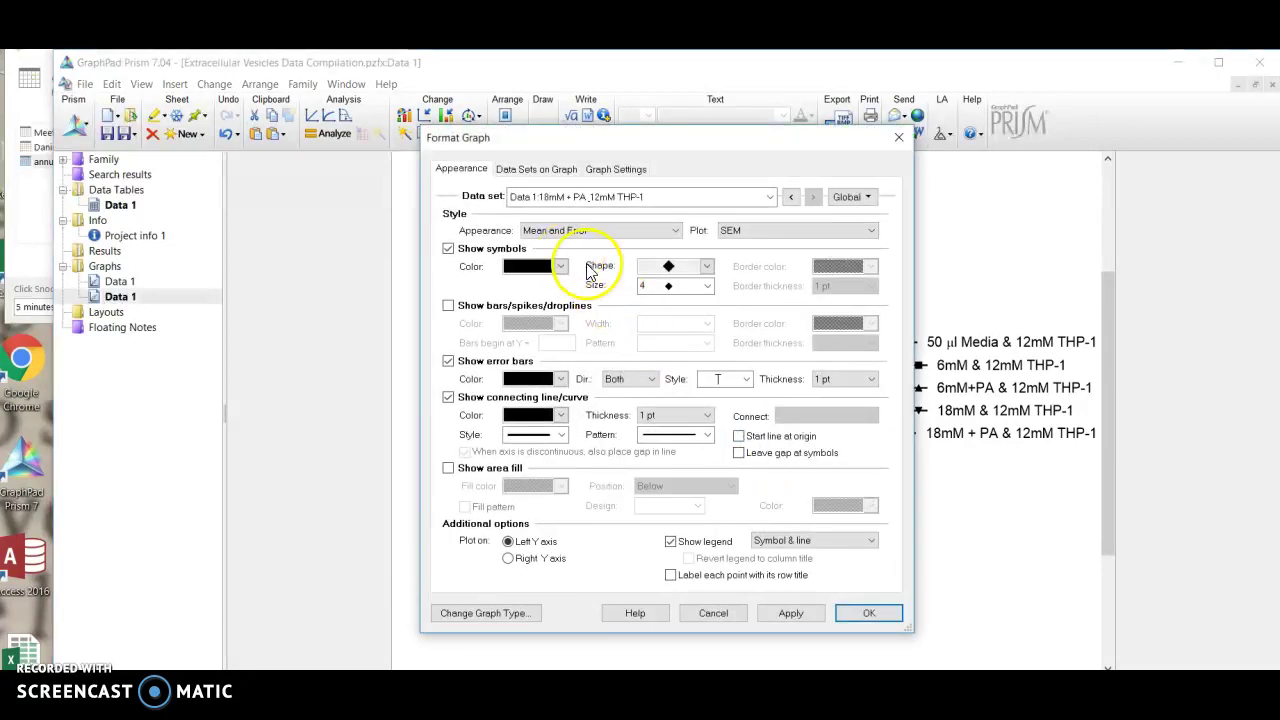
pyautogui.click(602, 199)
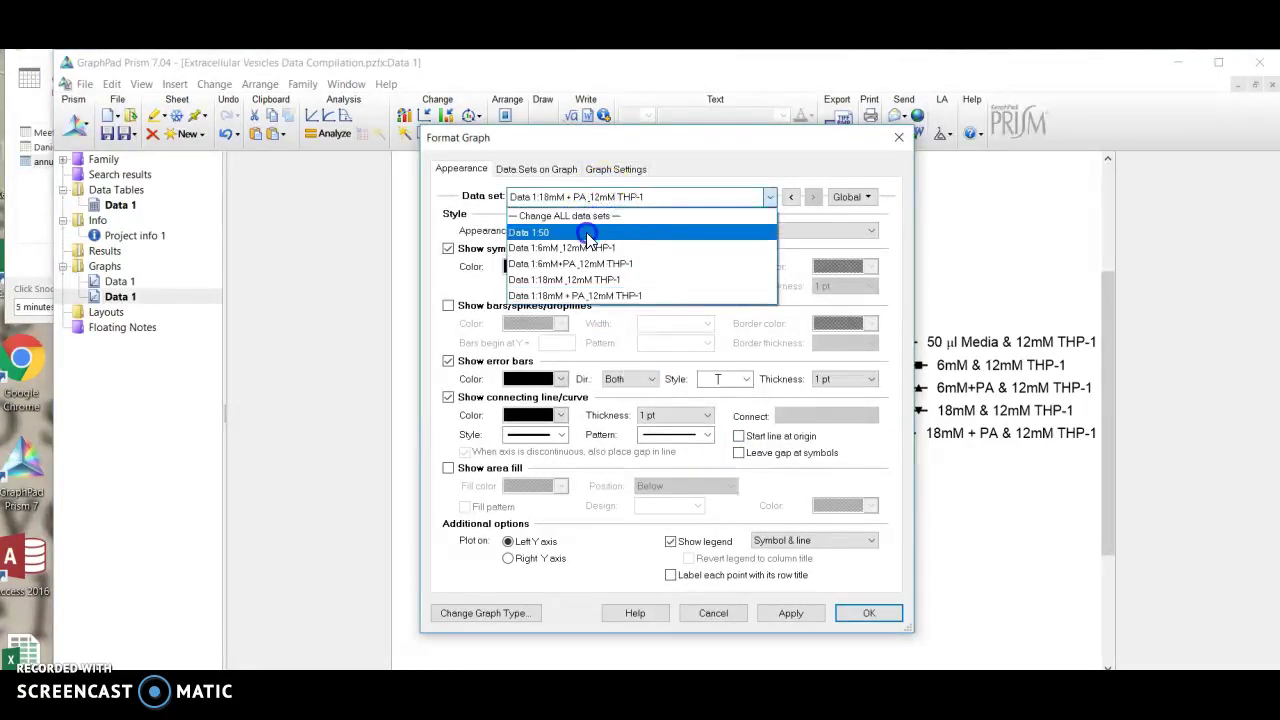
pyautogui.click(593, 231)
pyautogui.click(545, 266)
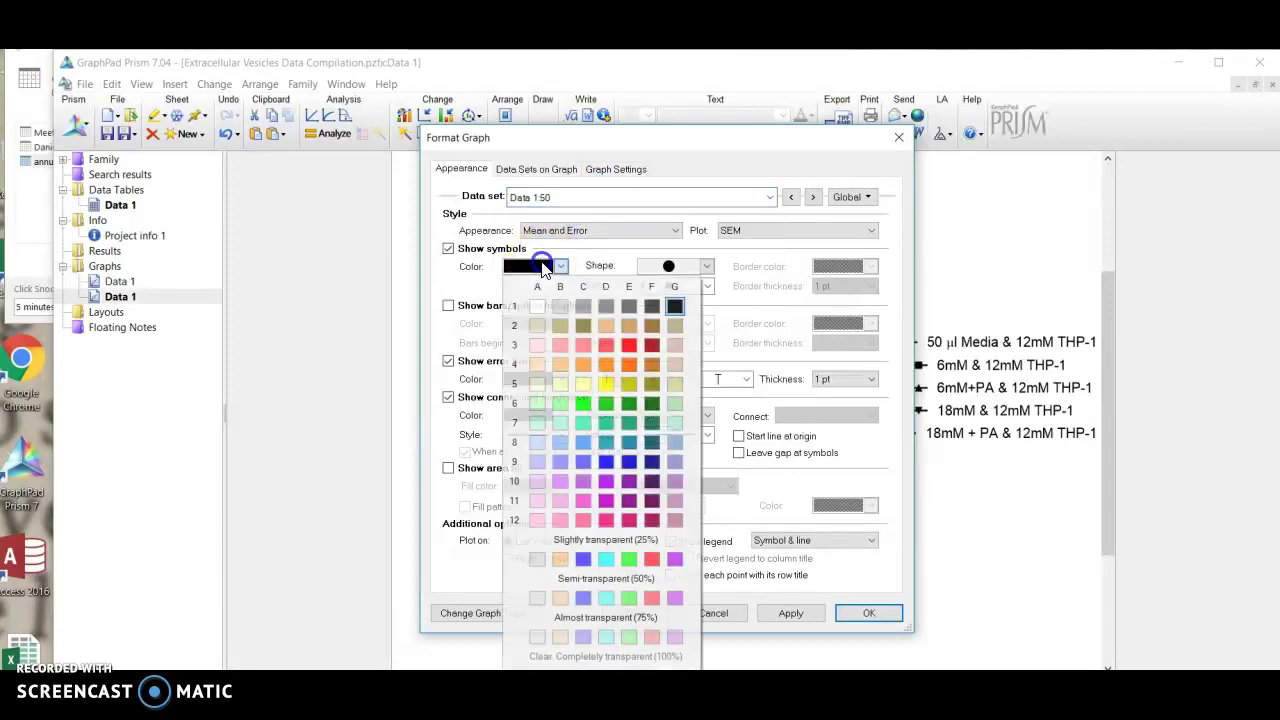
pyautogui.click(582, 325)
# Color the symbols of the 6mM & 12mM THP-1 data set orange
pyautogui.click(573, 197)
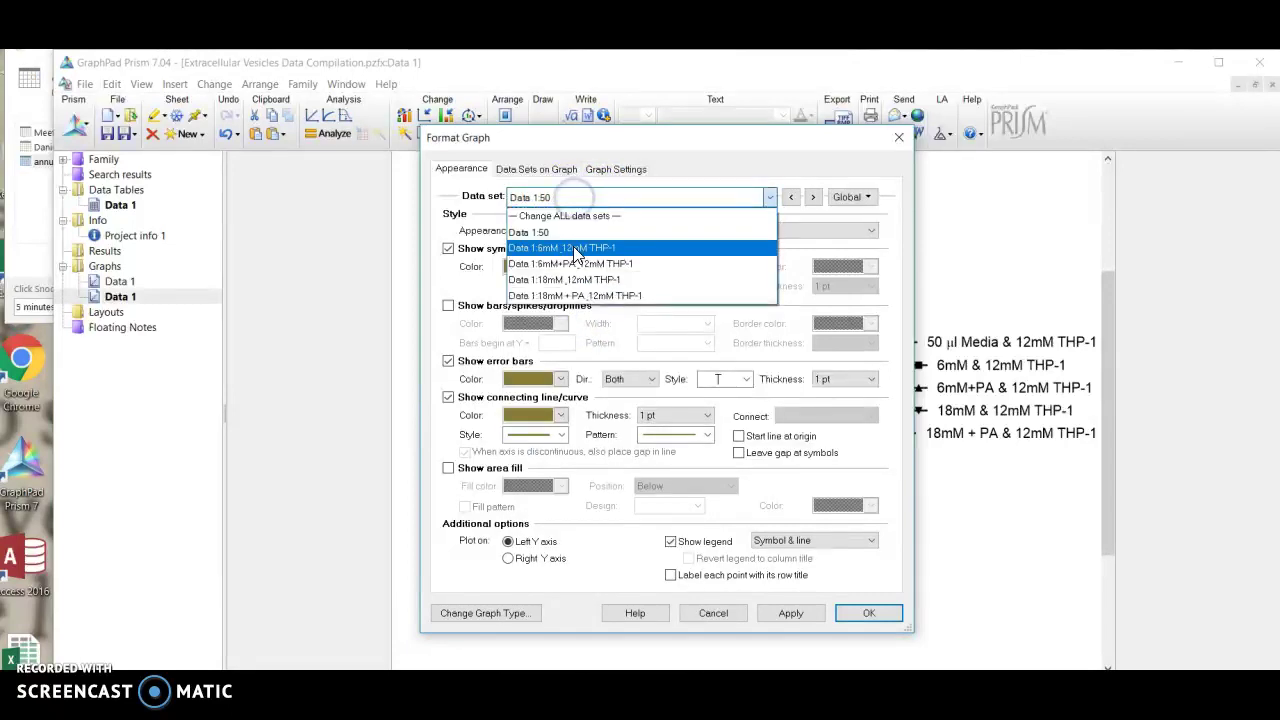
pyautogui.click(565, 247)
pyautogui.click(535, 268)
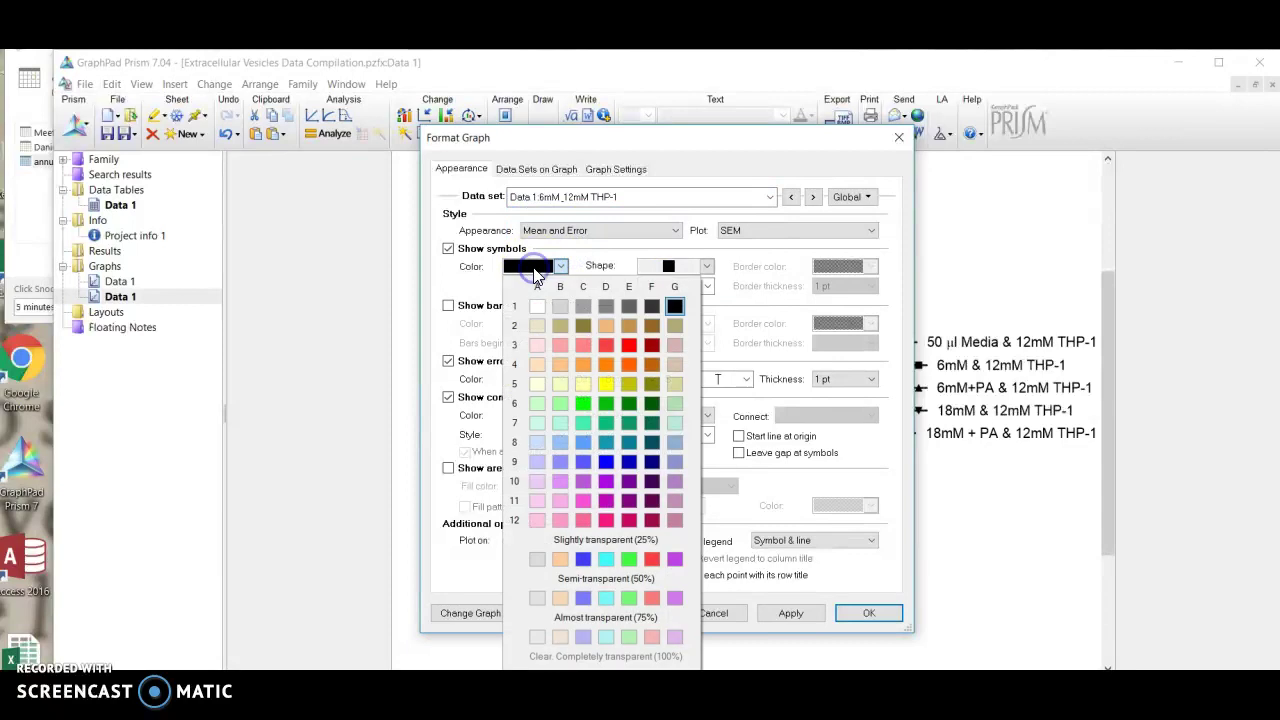
pyautogui.click(608, 360)
# Color the symbols of the 6mM+PA & 12mM THP-1 data set dark yellow
pyautogui.click(573, 196)
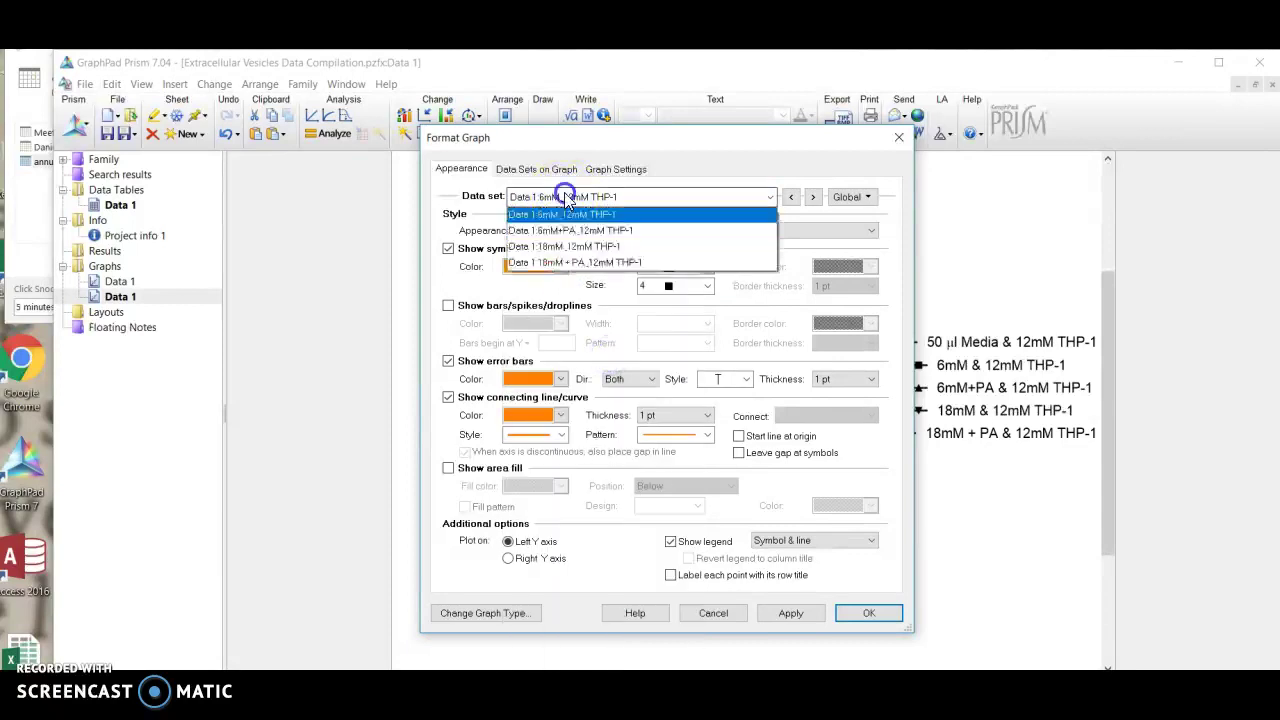
pyautogui.click(566, 264)
pyautogui.click(543, 267)
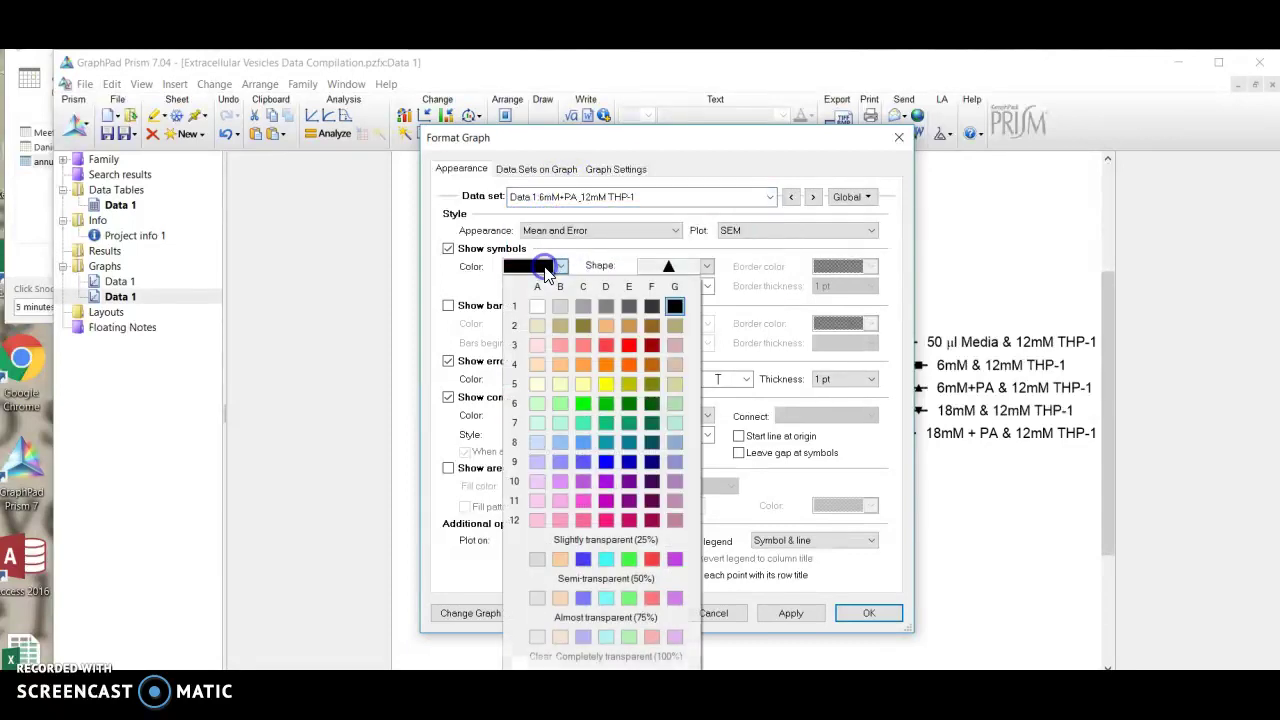
pyautogui.click(634, 383)
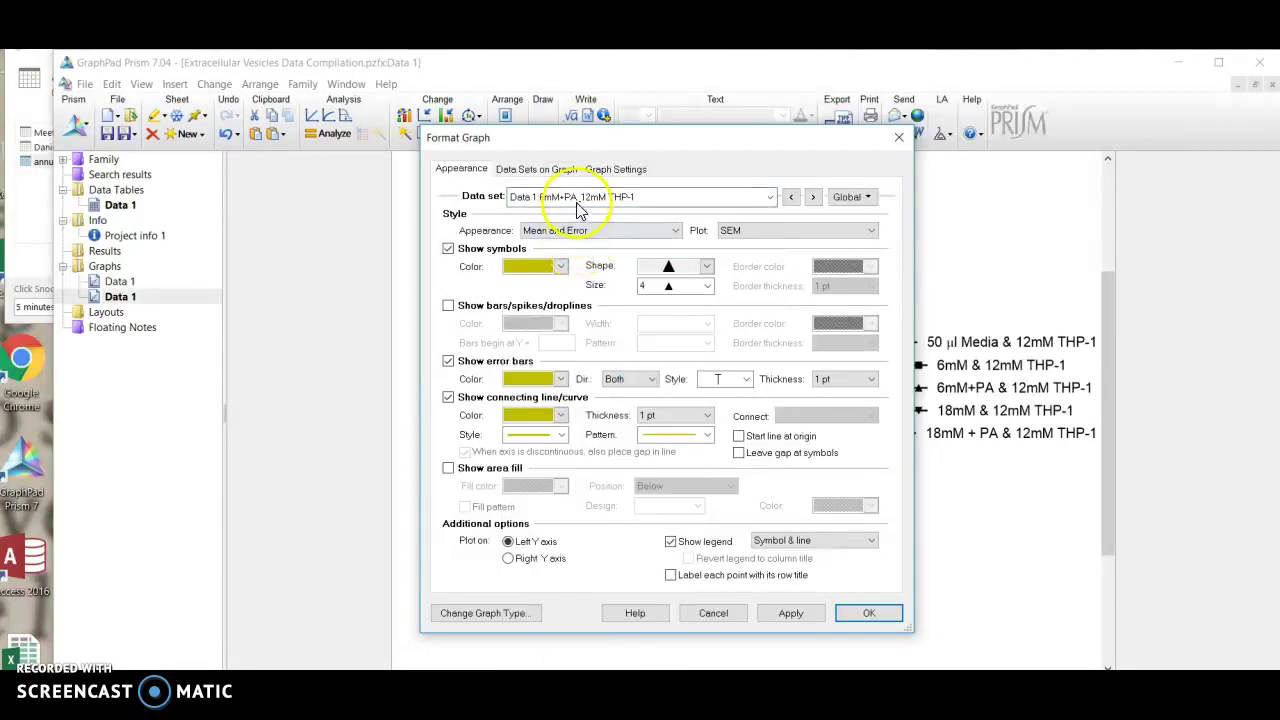
# Color the symbols of the 18mM & 12mM THP-1 data set bright green
pyautogui.click(571, 196)
pyautogui.click(580, 278)
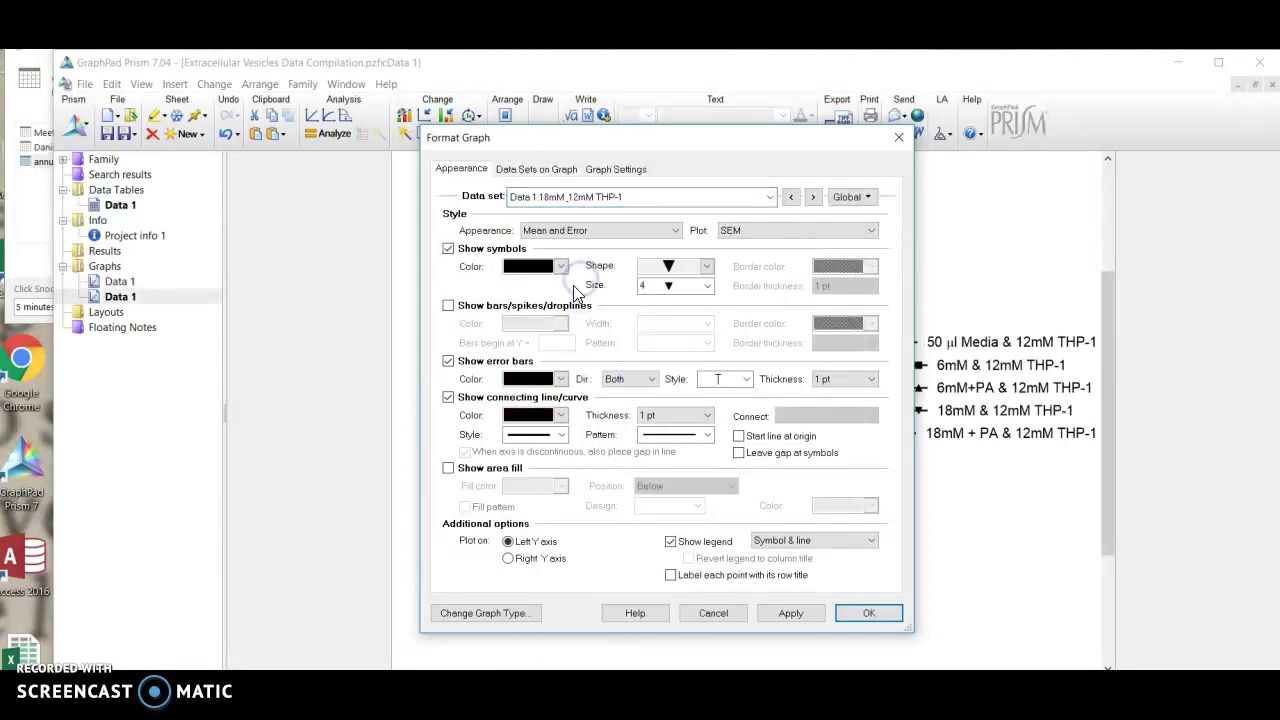
pyautogui.click(543, 266)
pyautogui.click(582, 405)
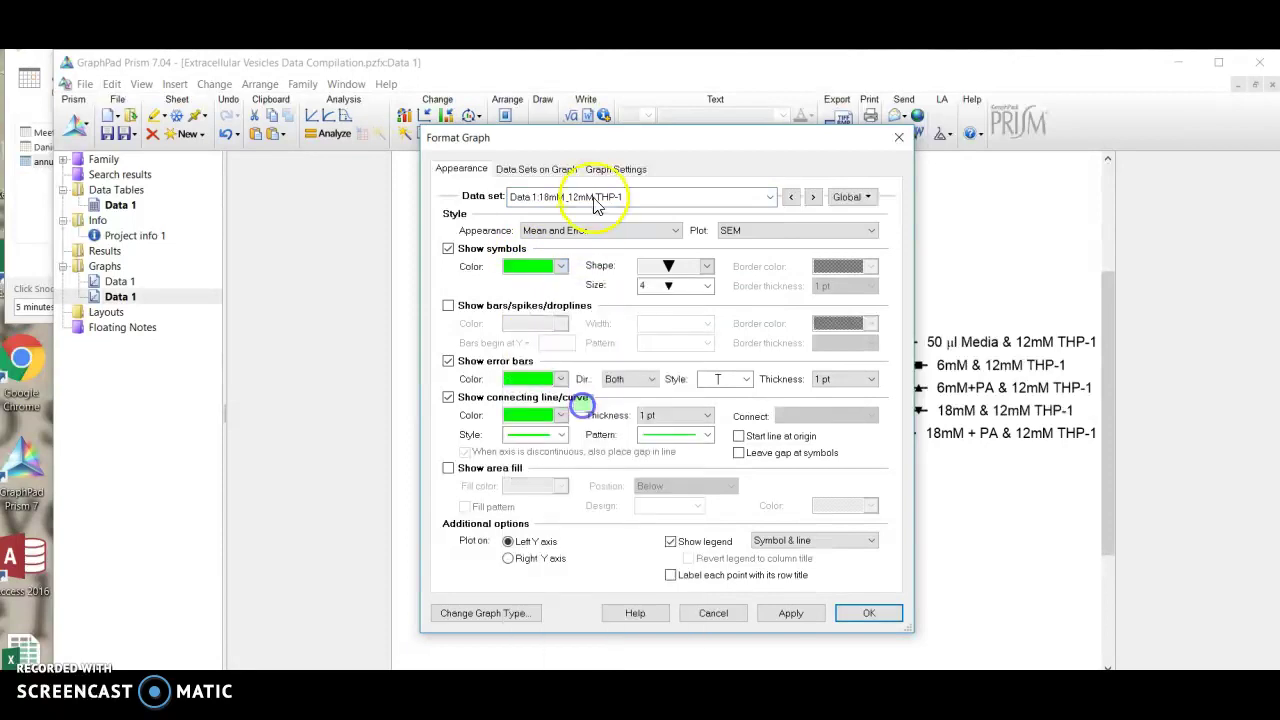
# Recolor the 18mM & 12mM THP-1 data set teal green and accept the graph formatting
pyautogui.click(590, 197)
pyautogui.click(595, 316)
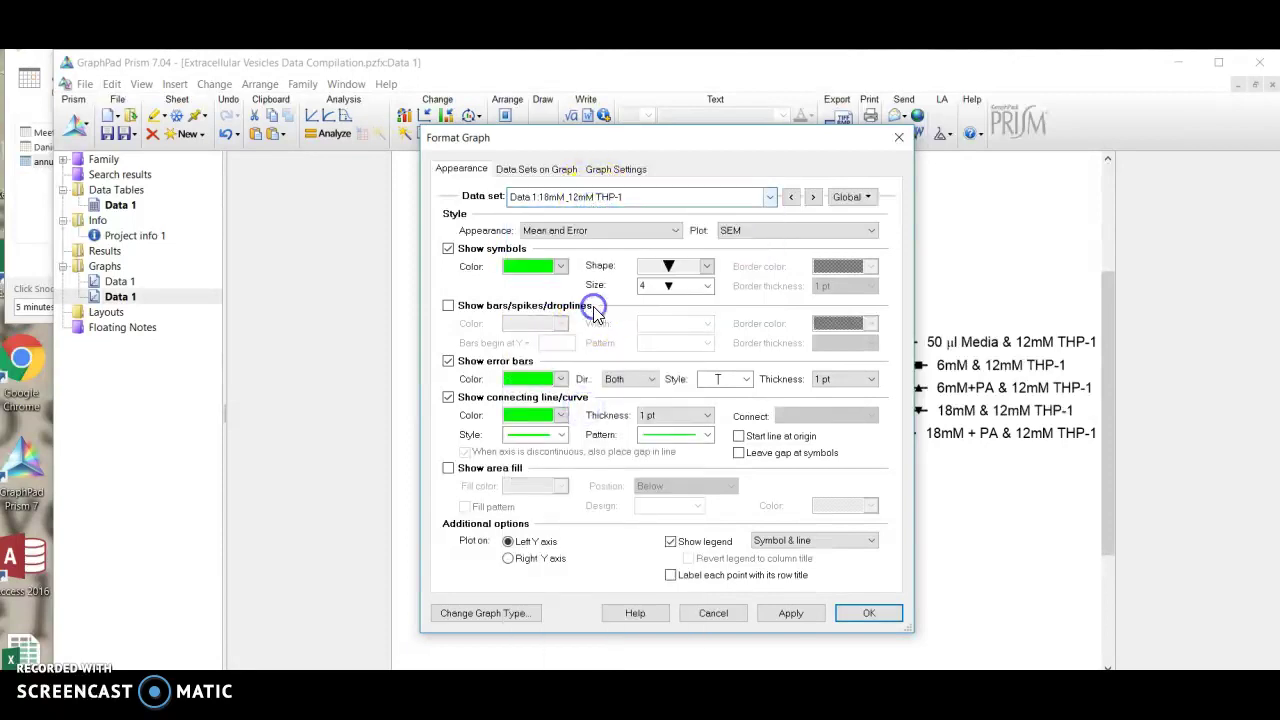
pyautogui.click(558, 268)
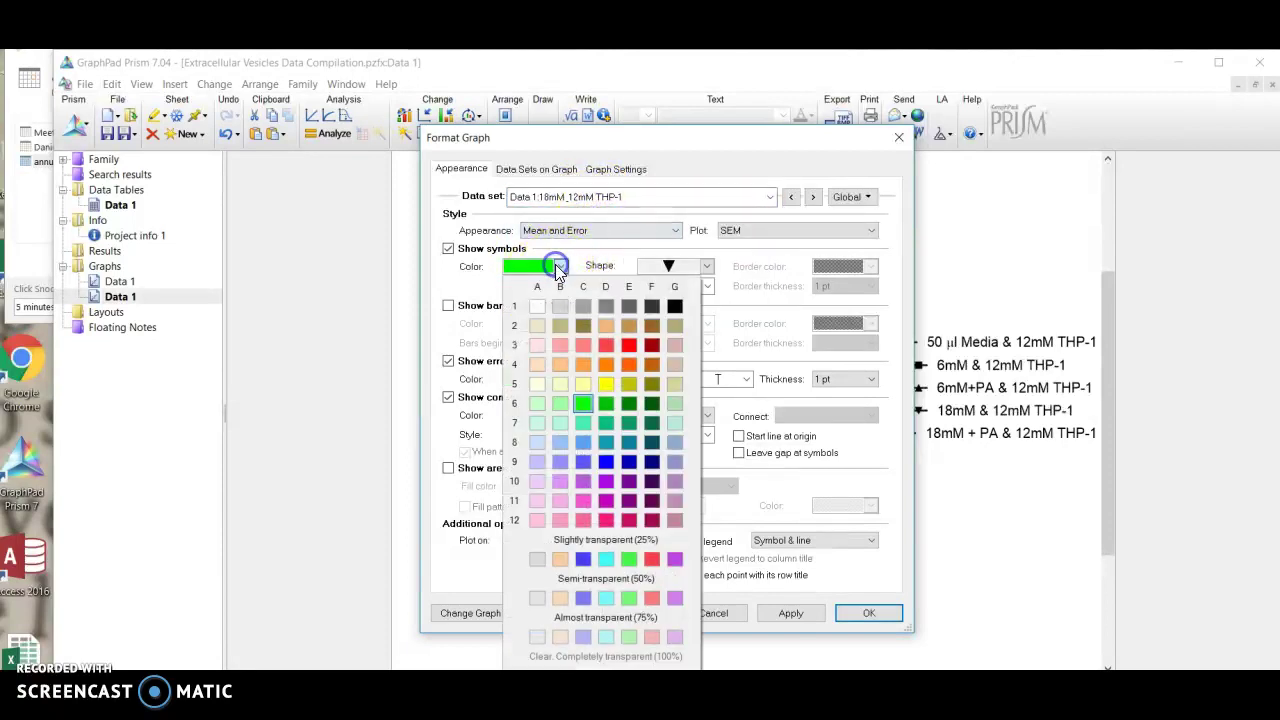
pyautogui.click(627, 406)
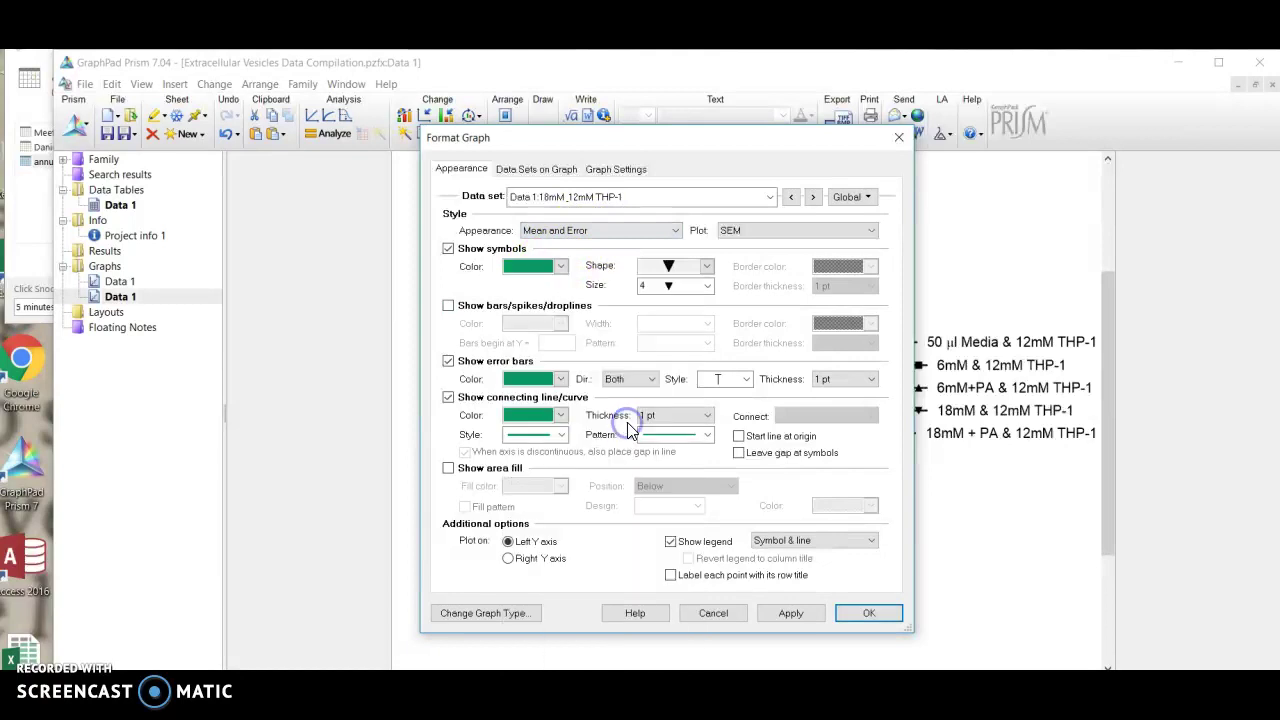
pyautogui.click(857, 614)
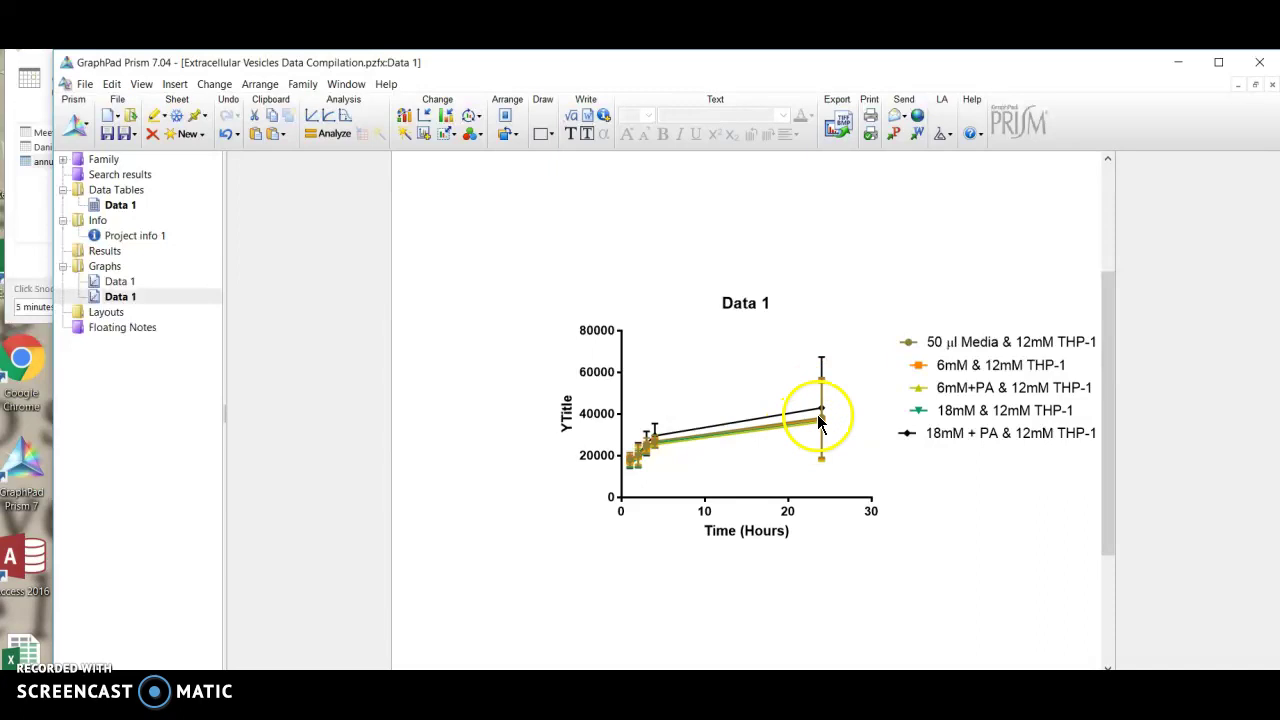
# Start a two-way ANOVA from the five-set 12mM THP-1 graph, analyzing data sets A through E
pyautogui.click(118, 299)
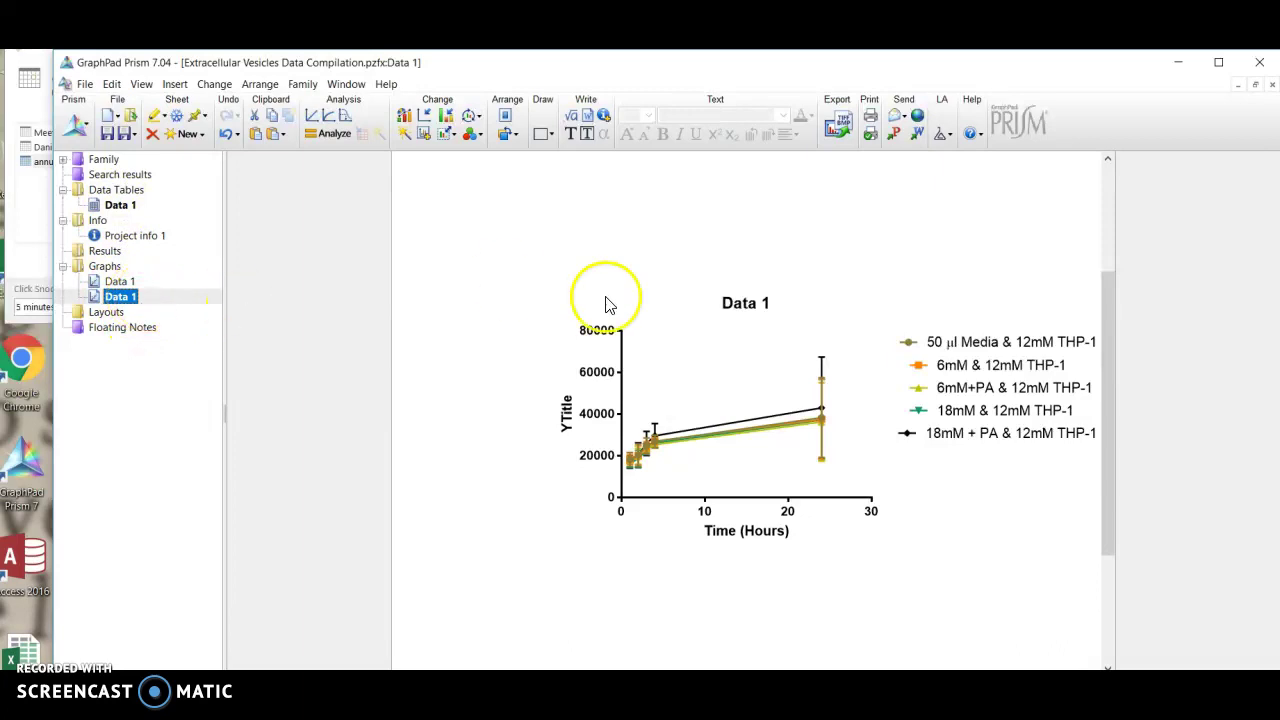
pyautogui.click(337, 133)
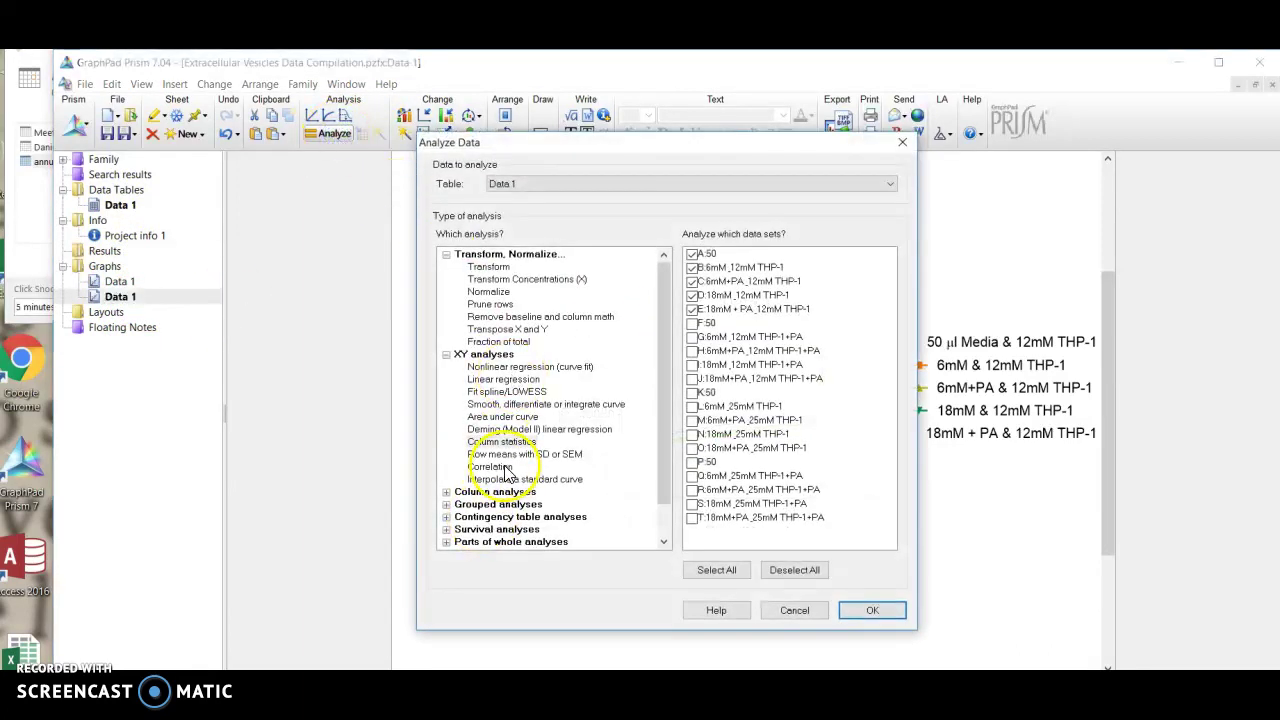
pyautogui.click(446, 504)
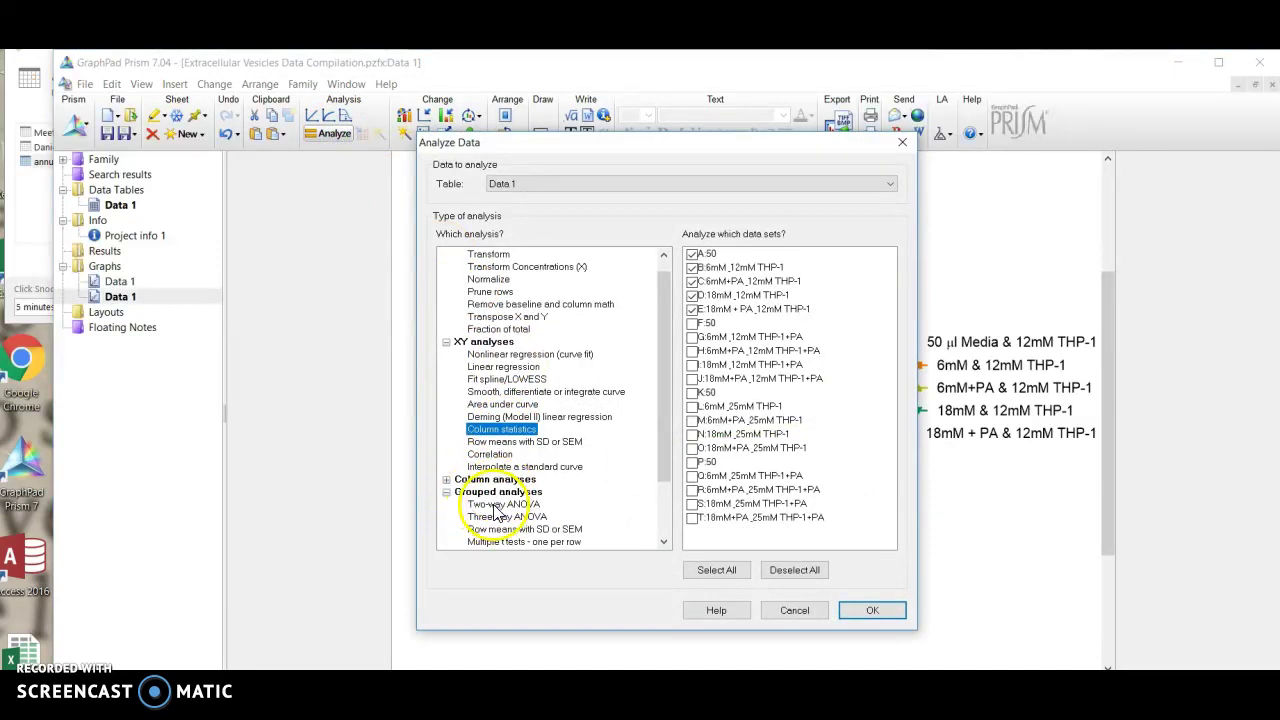
pyautogui.click(494, 505)
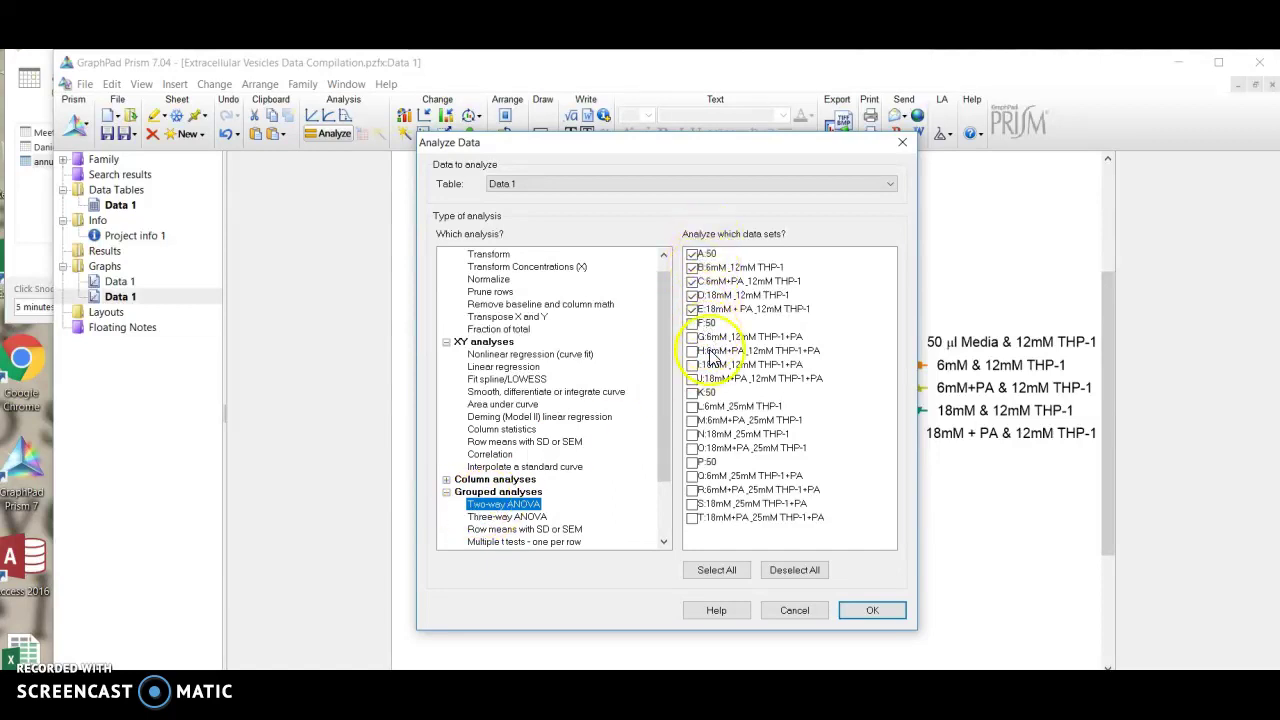
pyautogui.click(863, 612)
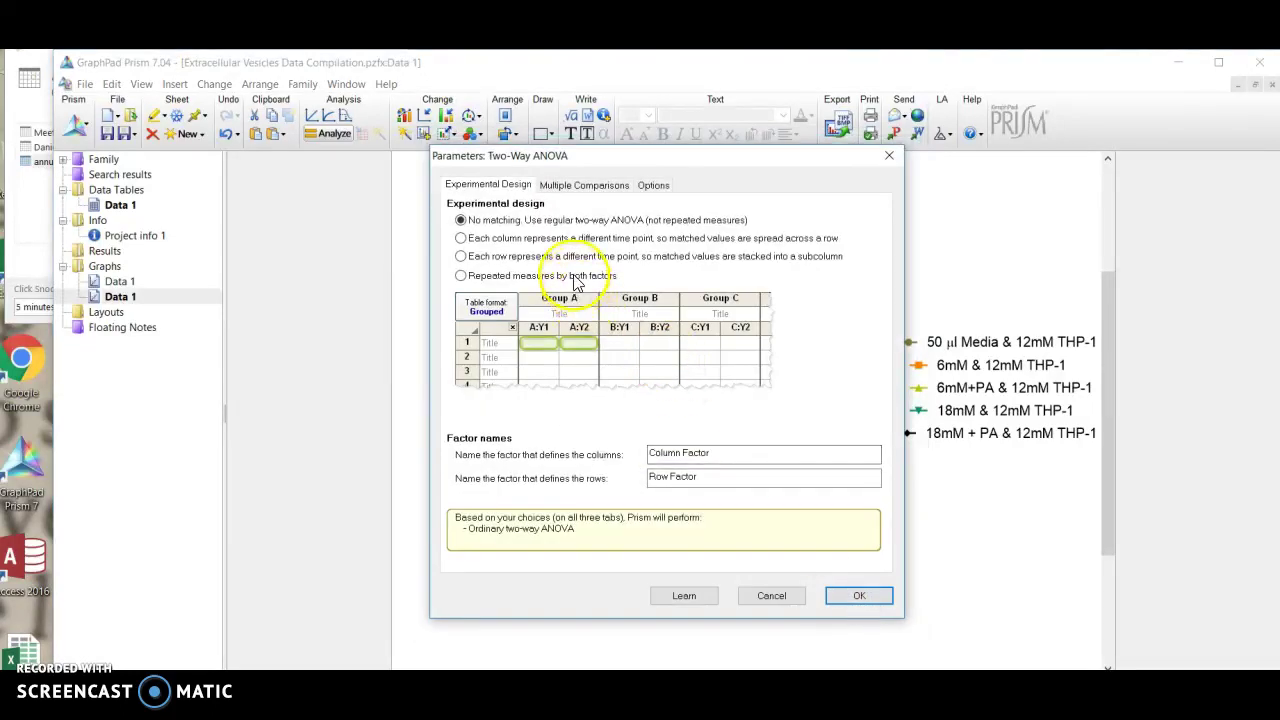
# Set each row as a different time point with values stacked in a subcolumn, and compare columns within each row
pyautogui.click(547, 258)
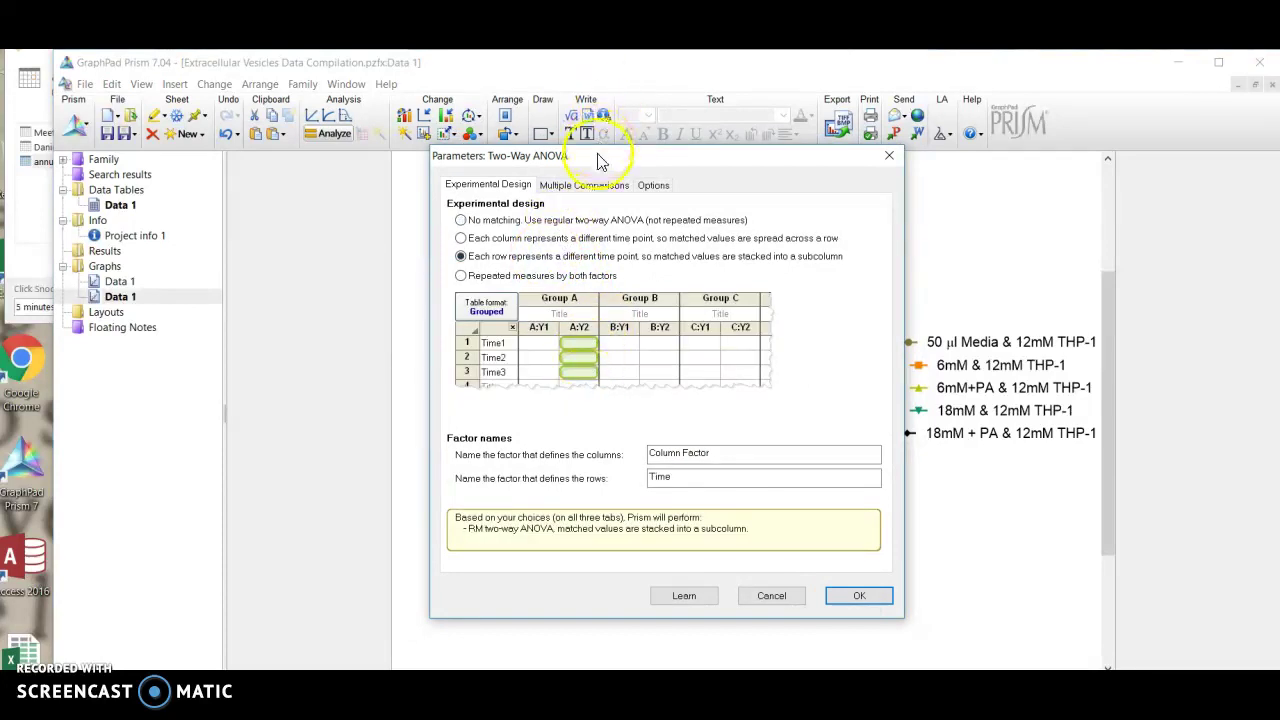
pyautogui.click(590, 188)
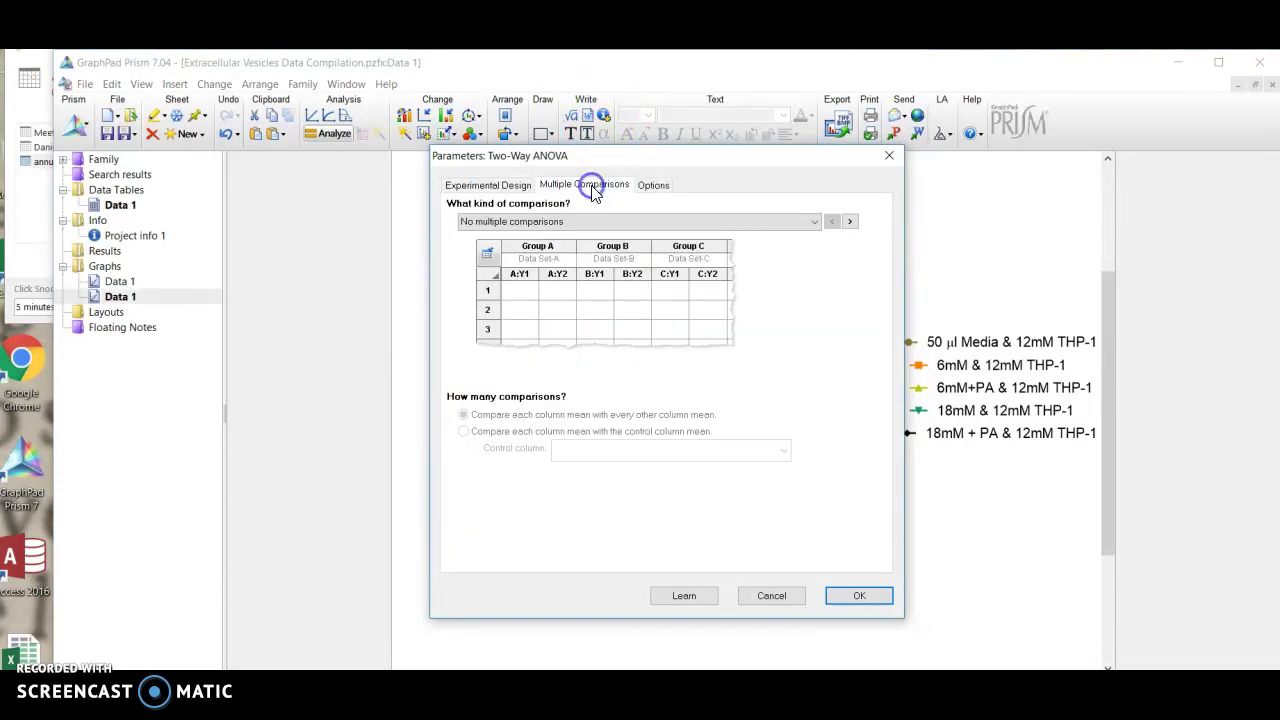
pyautogui.click(558, 226)
pyautogui.click(553, 303)
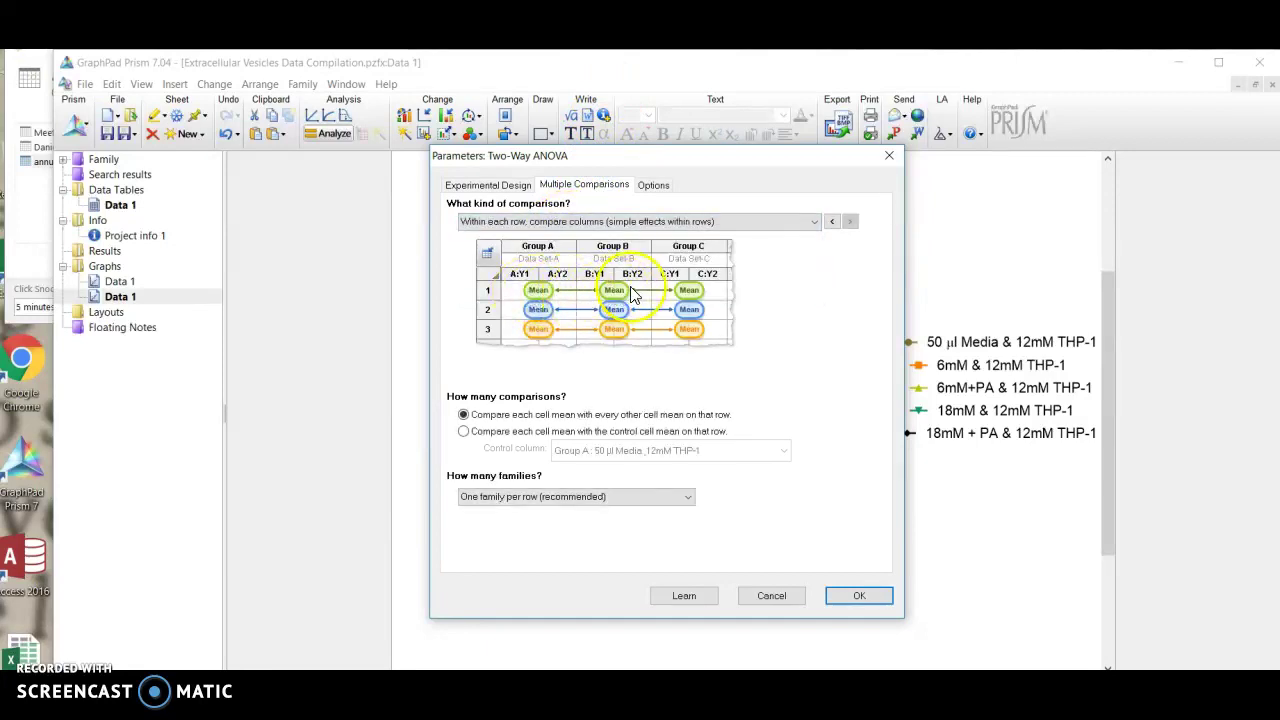
# Run the ANOVA without correcting for multiple comparisons (Fisher's LSD test) and review its multiple comparisons results
pyautogui.click(653, 187)
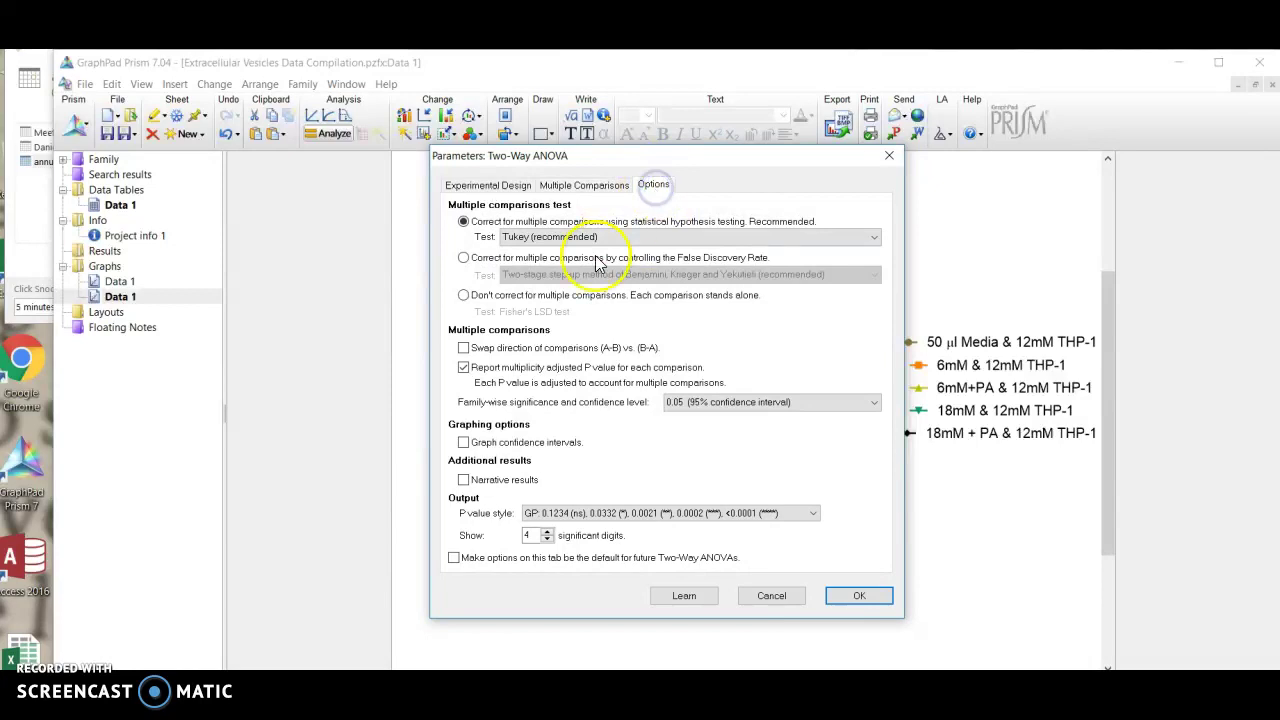
pyautogui.click(568, 295)
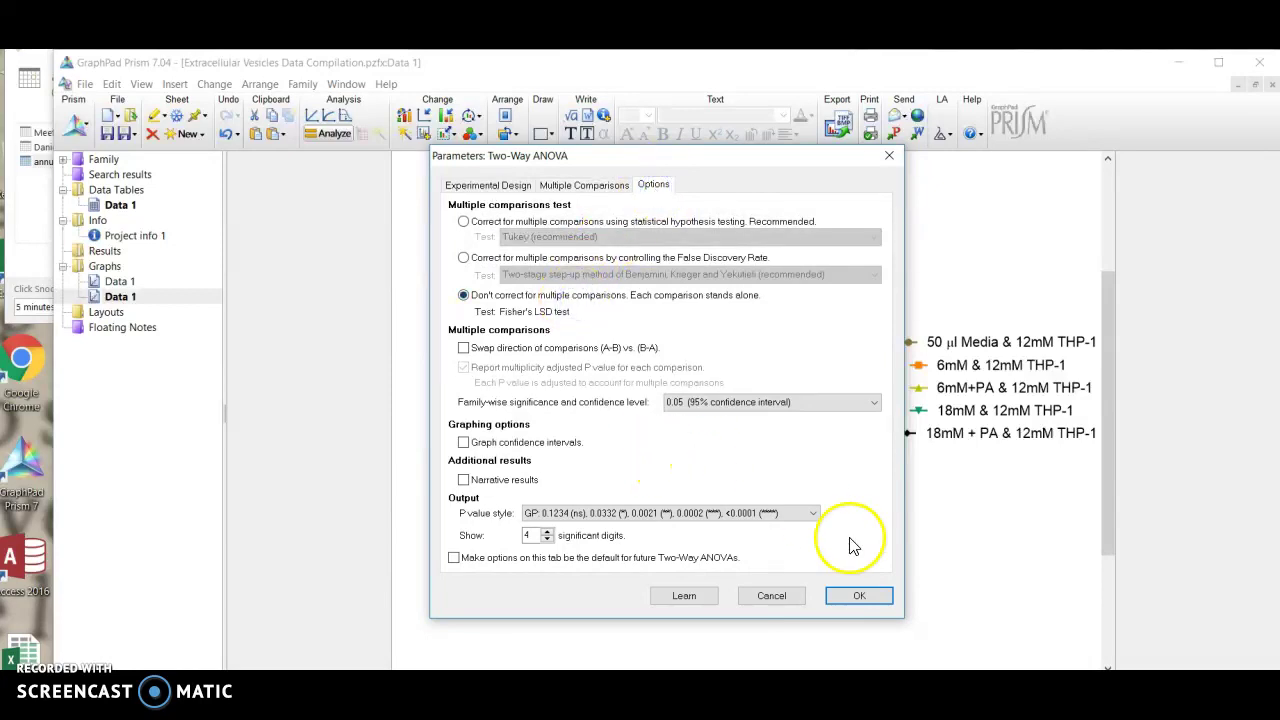
pyautogui.click(845, 598)
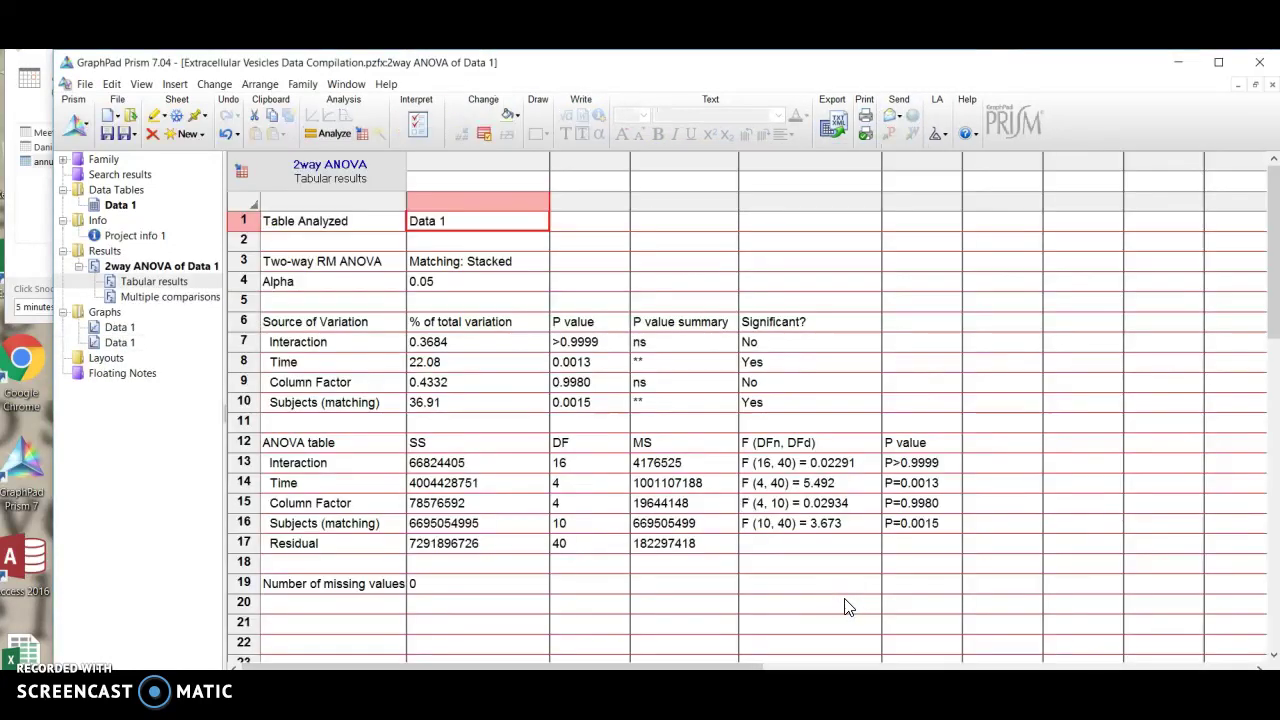
pyautogui.click(127, 299)
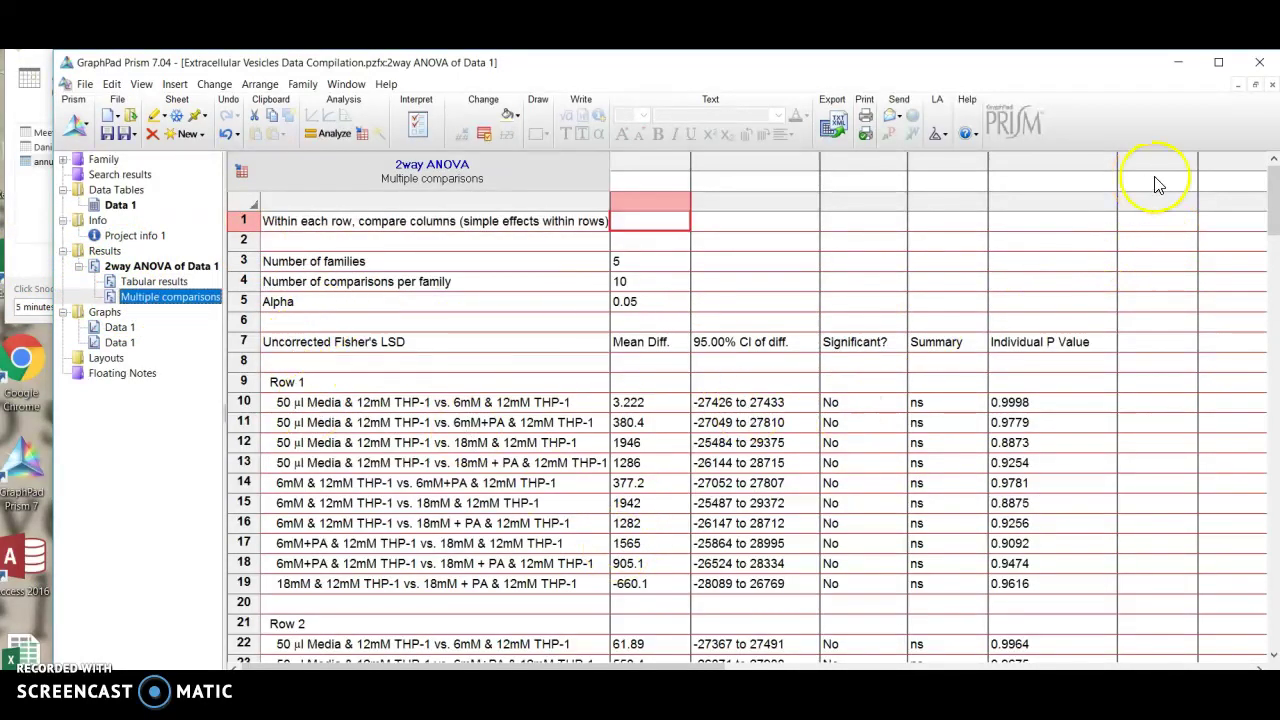
pyautogui.moveTo(1272, 205); pyautogui.dragTo(1256, 165)
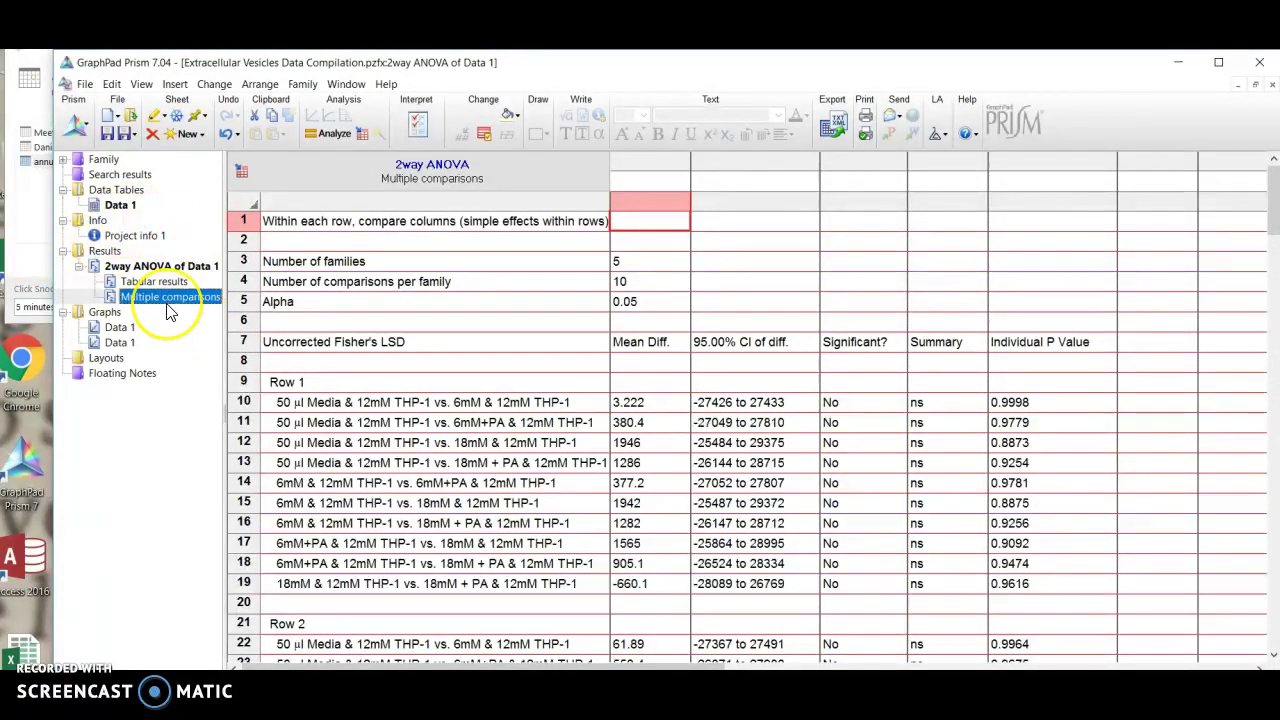
# Start another two-way ANOVA from the Data 1 table, including all data sets A through T
pyautogui.click(118, 205)
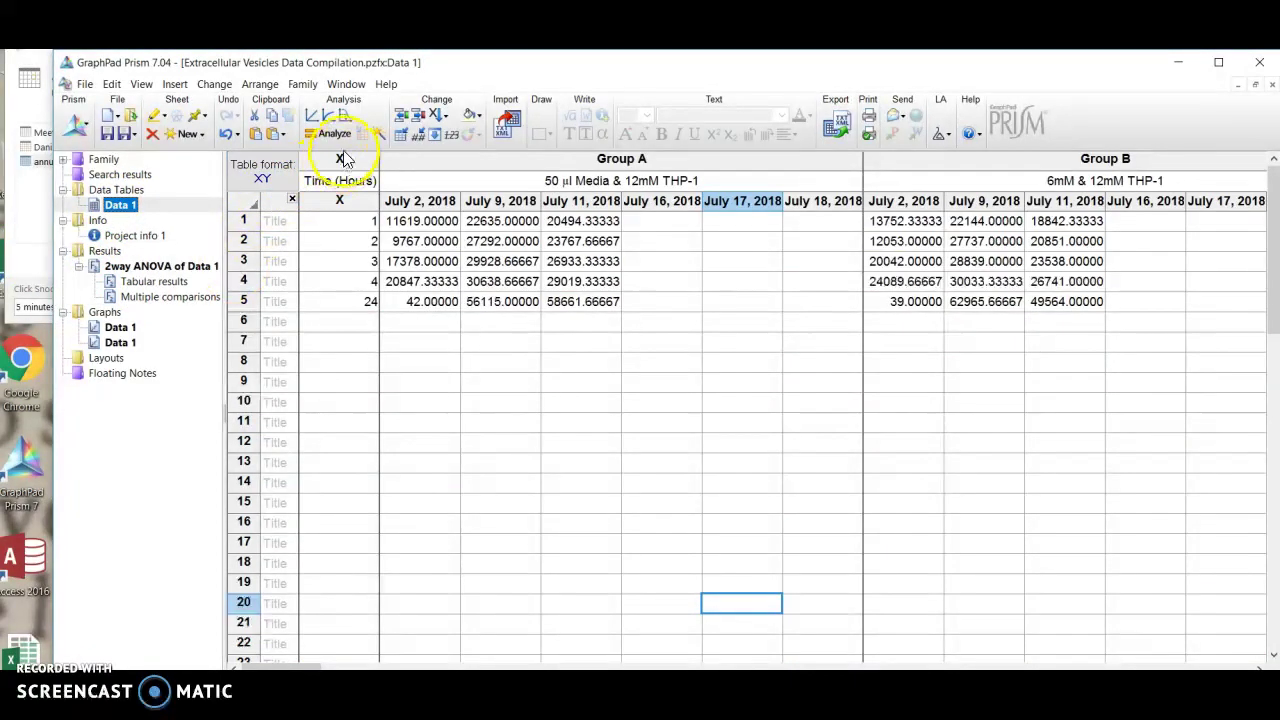
pyautogui.click(336, 133)
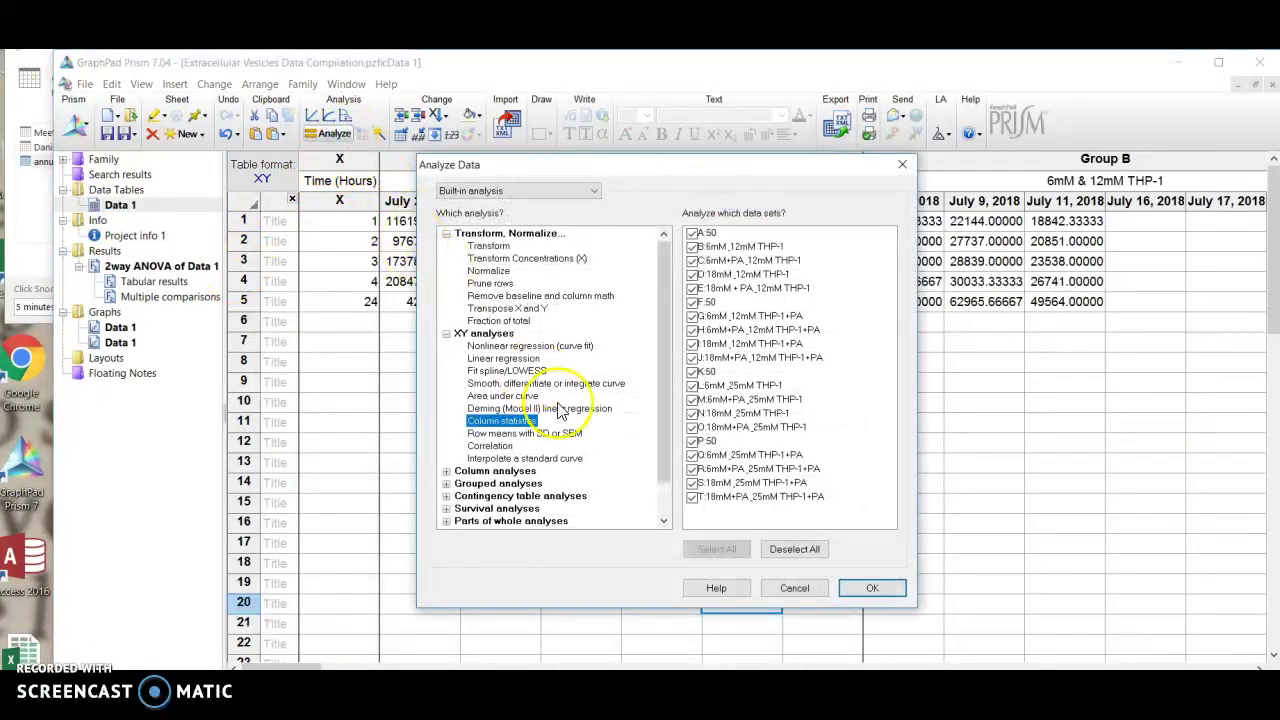
pyautogui.click(481, 484)
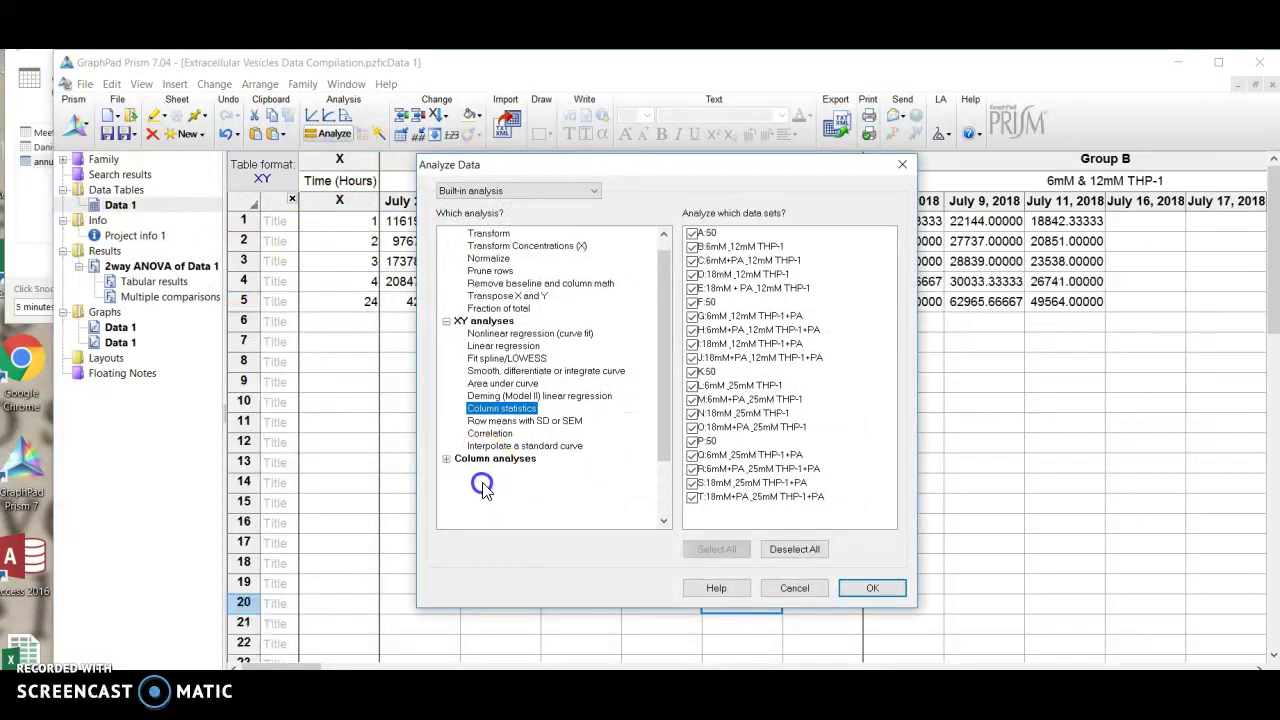
pyautogui.click(484, 486)
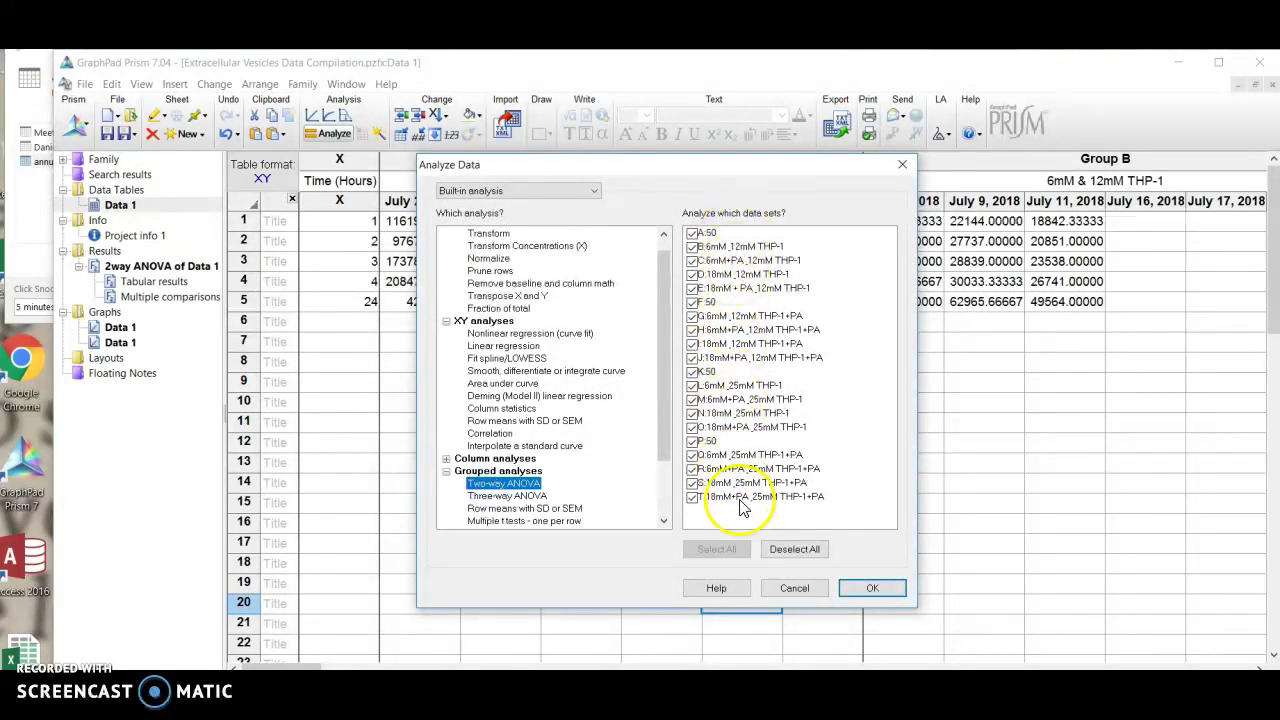
pyautogui.click(873, 589)
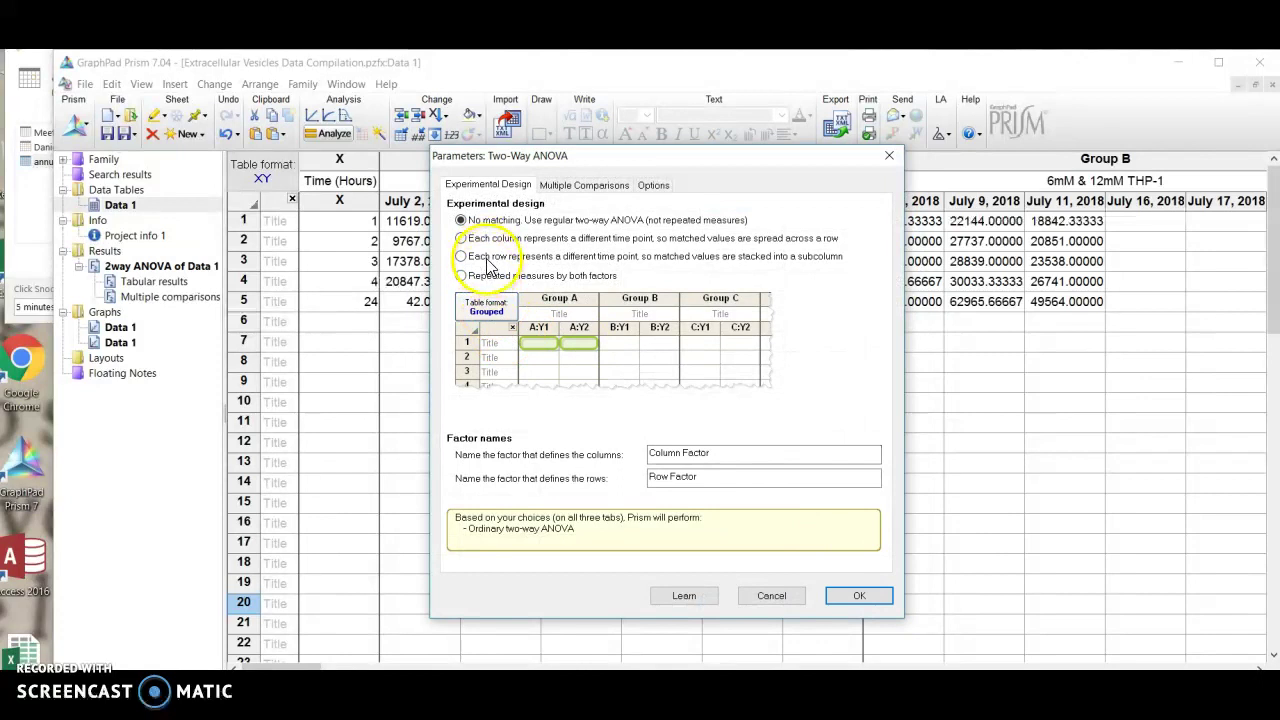
# Treat each row of the full data as a time point with stacked matched values, comparing columns within each row
pyautogui.click(462, 256)
pyautogui.click(566, 187)
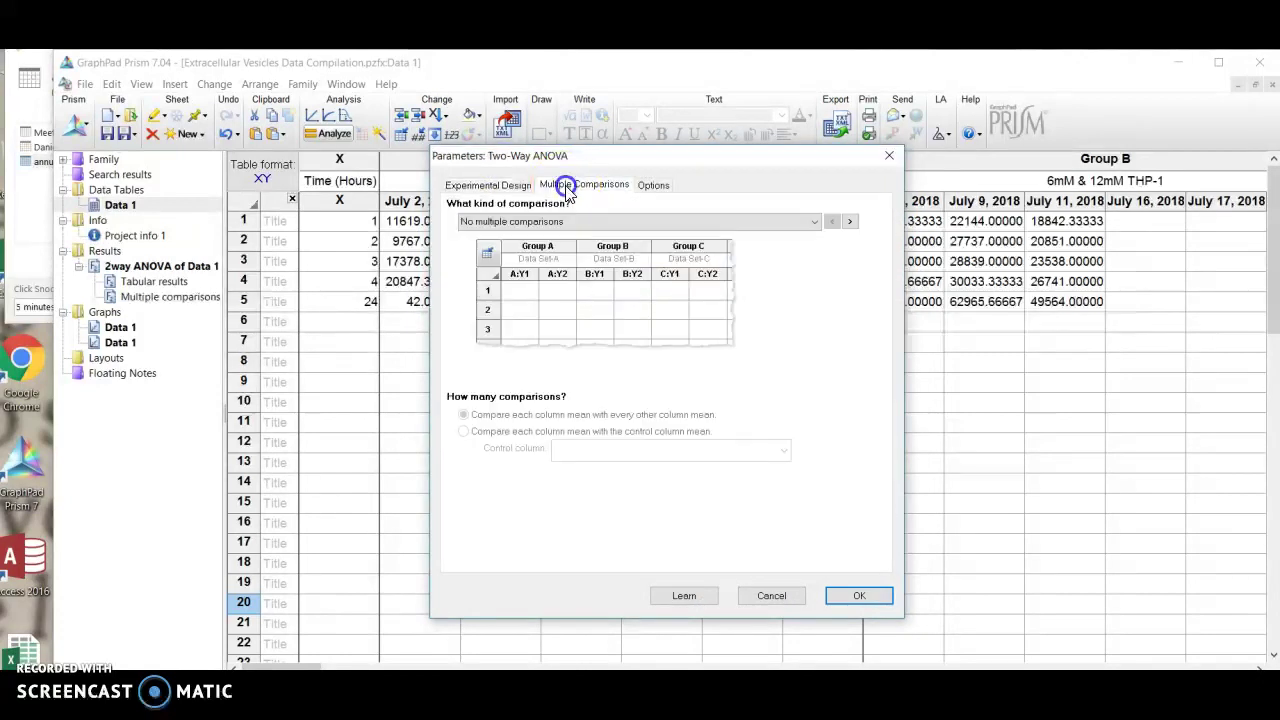
pyautogui.click(566, 221)
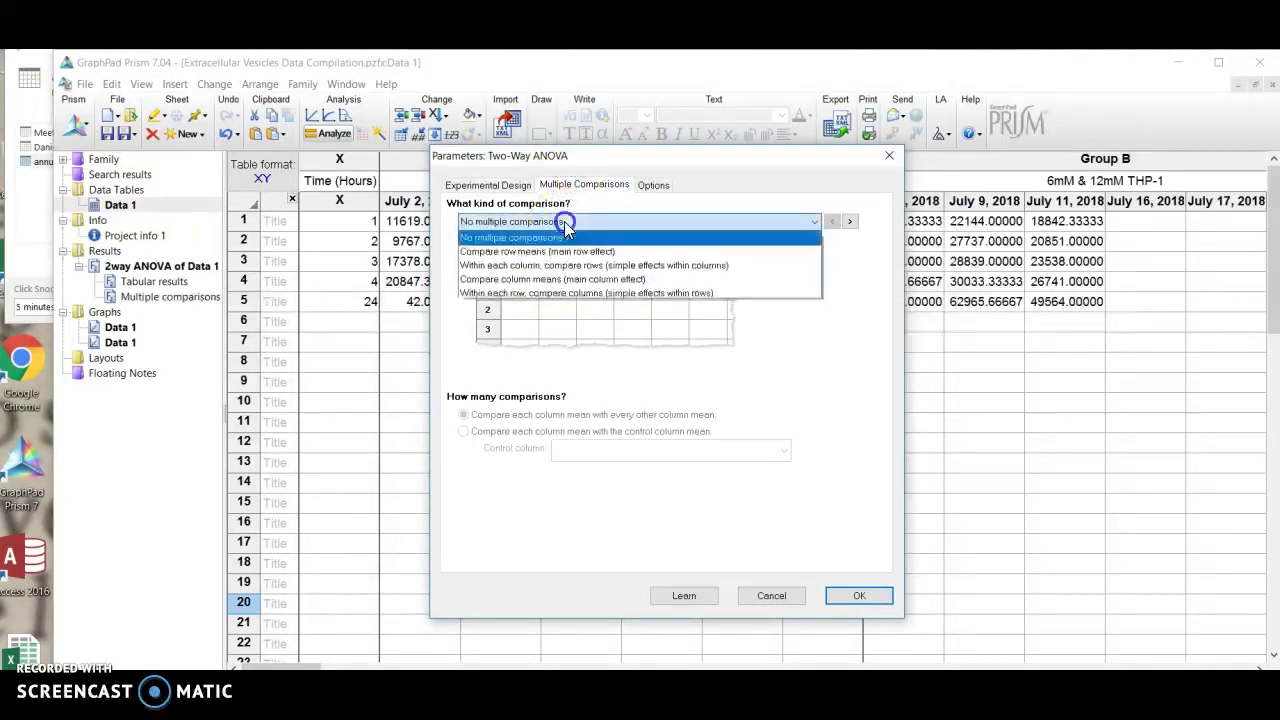
pyautogui.click(565, 293)
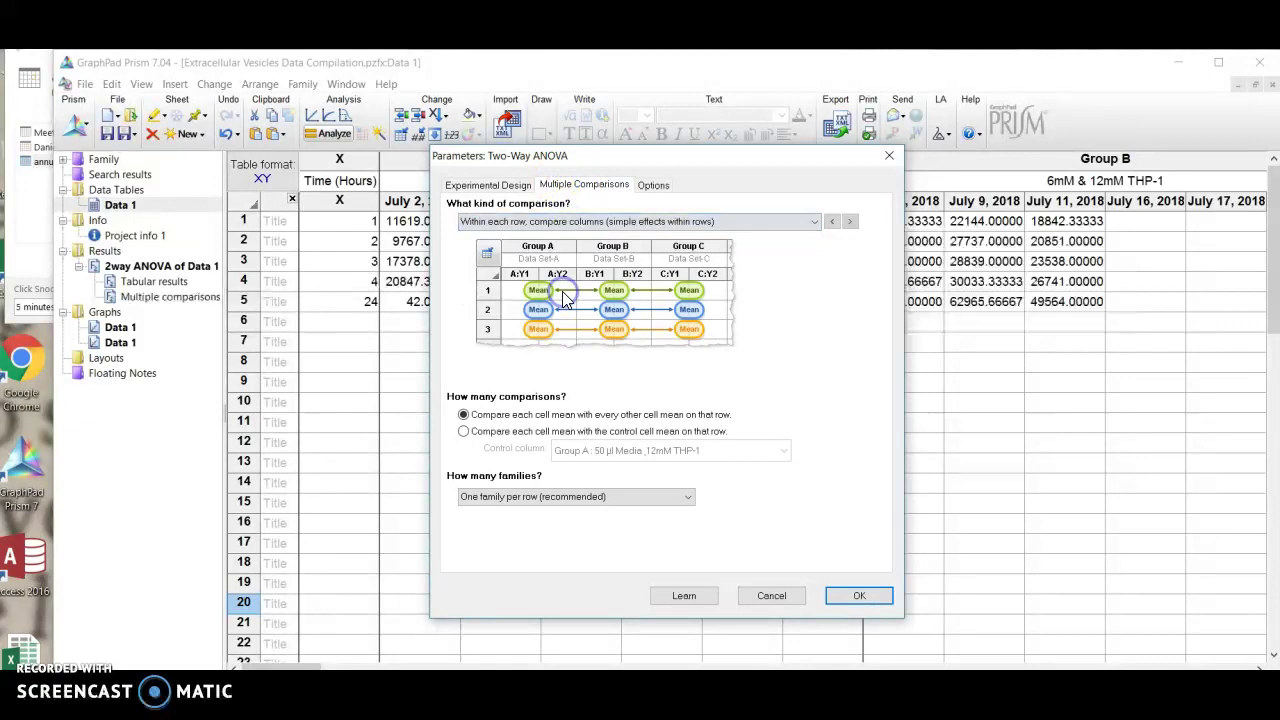
# Choose uncorrected comparisons with Fisher's LSD test and run the two-way ANOVA on all data sets
pyautogui.click(655, 186)
pyautogui.click(588, 294)
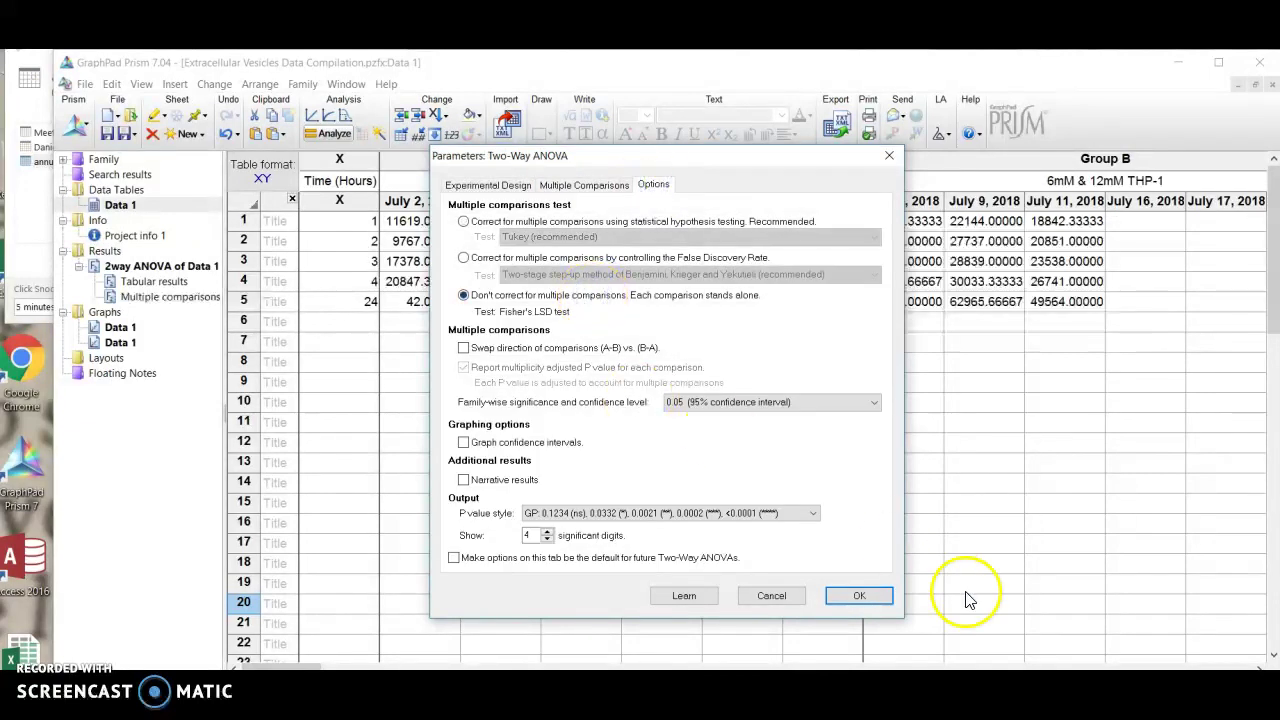
pyautogui.click(855, 598)
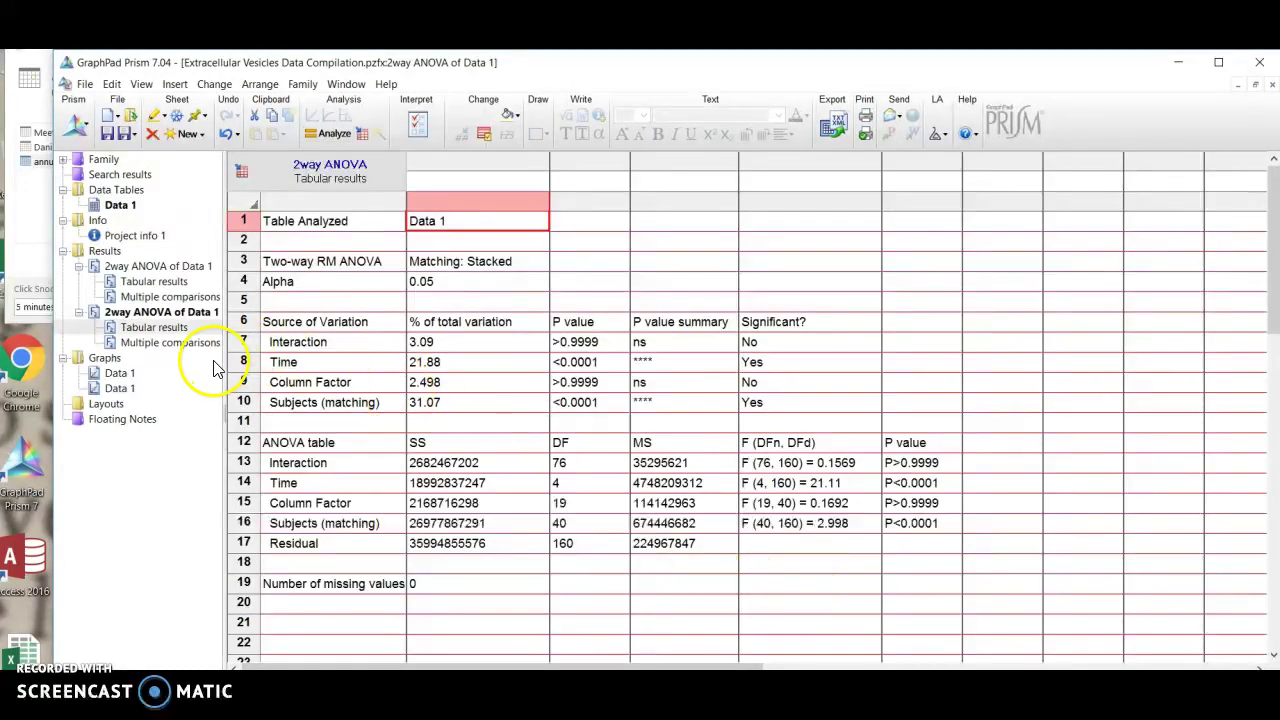
# Examine the all-data-set ANOVA's multiple comparisons for significant differences, and return to the five-set 12mM THP-1 graph
pyautogui.click(200, 345)
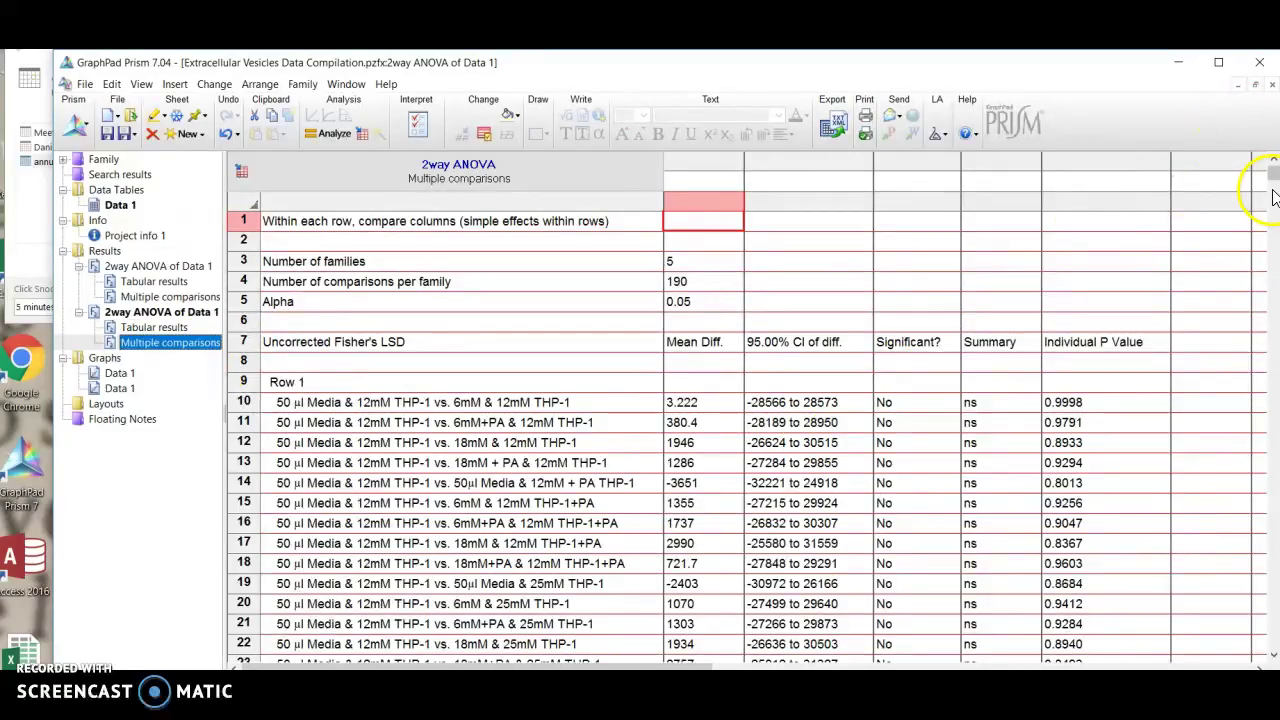
pyautogui.moveTo(1273, 173); pyautogui.dragTo(1257, 372)
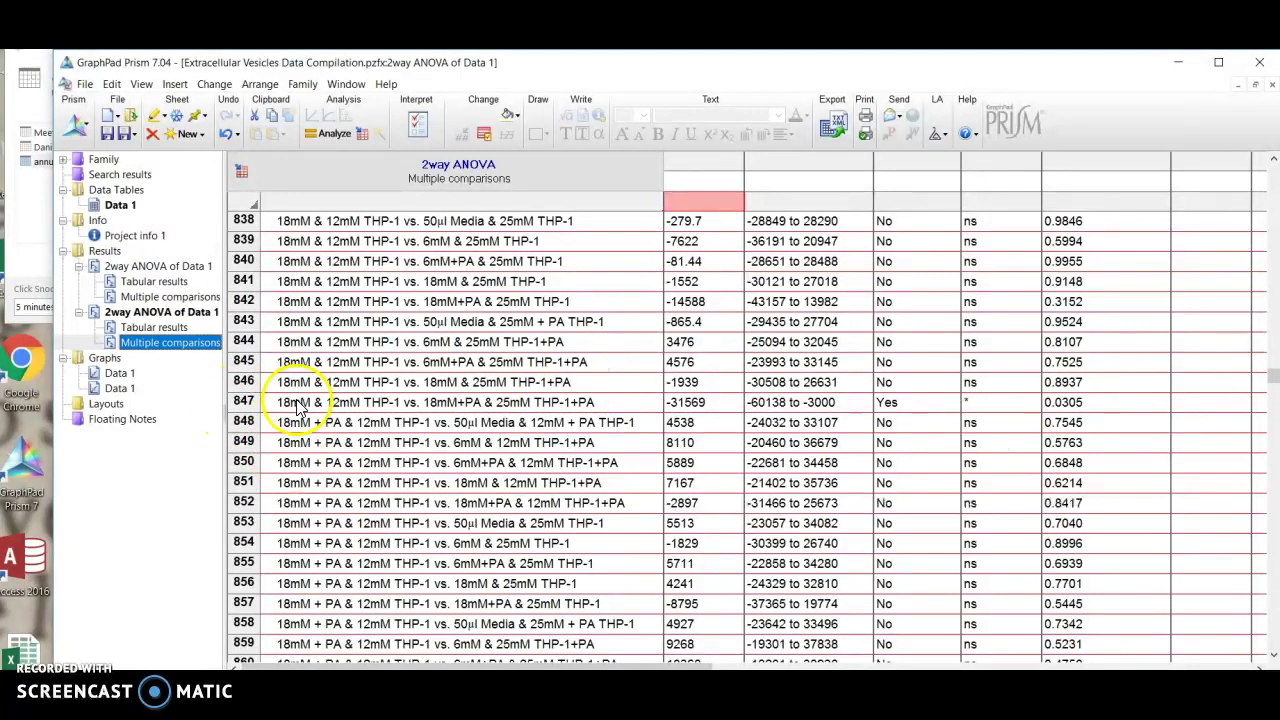
pyautogui.click(1273, 378)
pyautogui.moveTo(1273, 377); pyautogui.dragTo(1273, 369)
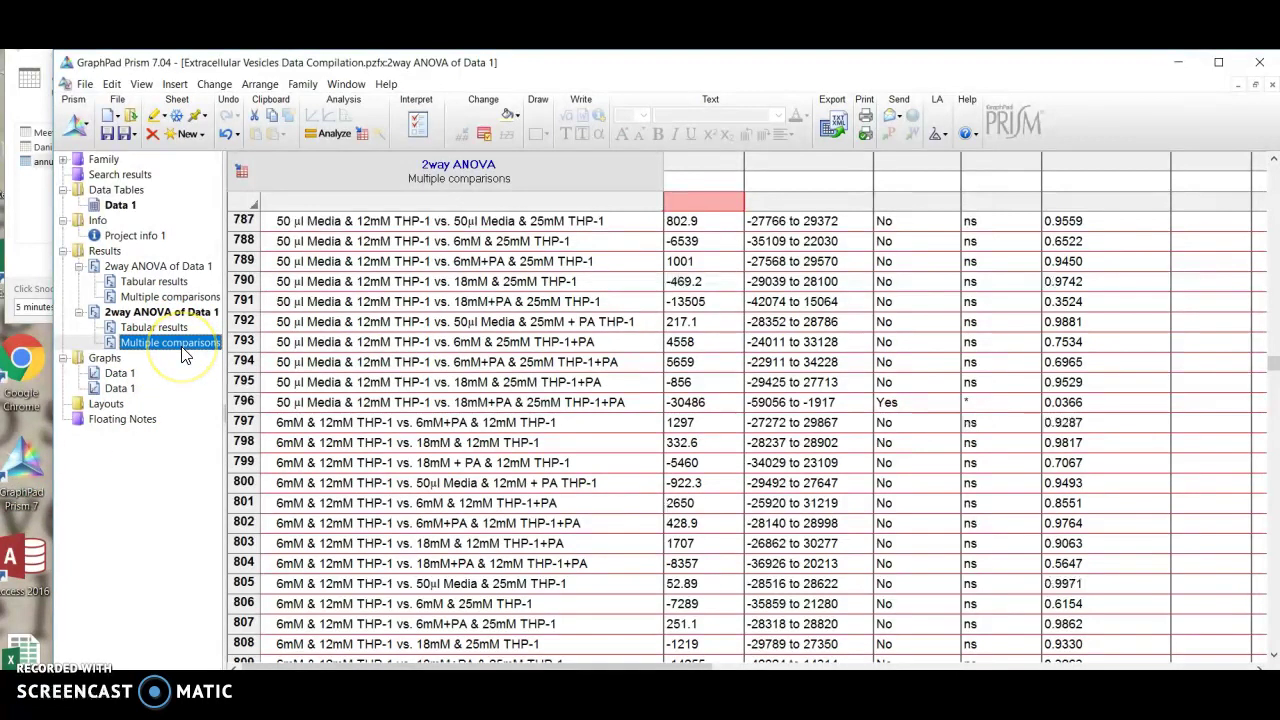
pyautogui.click(120, 388)
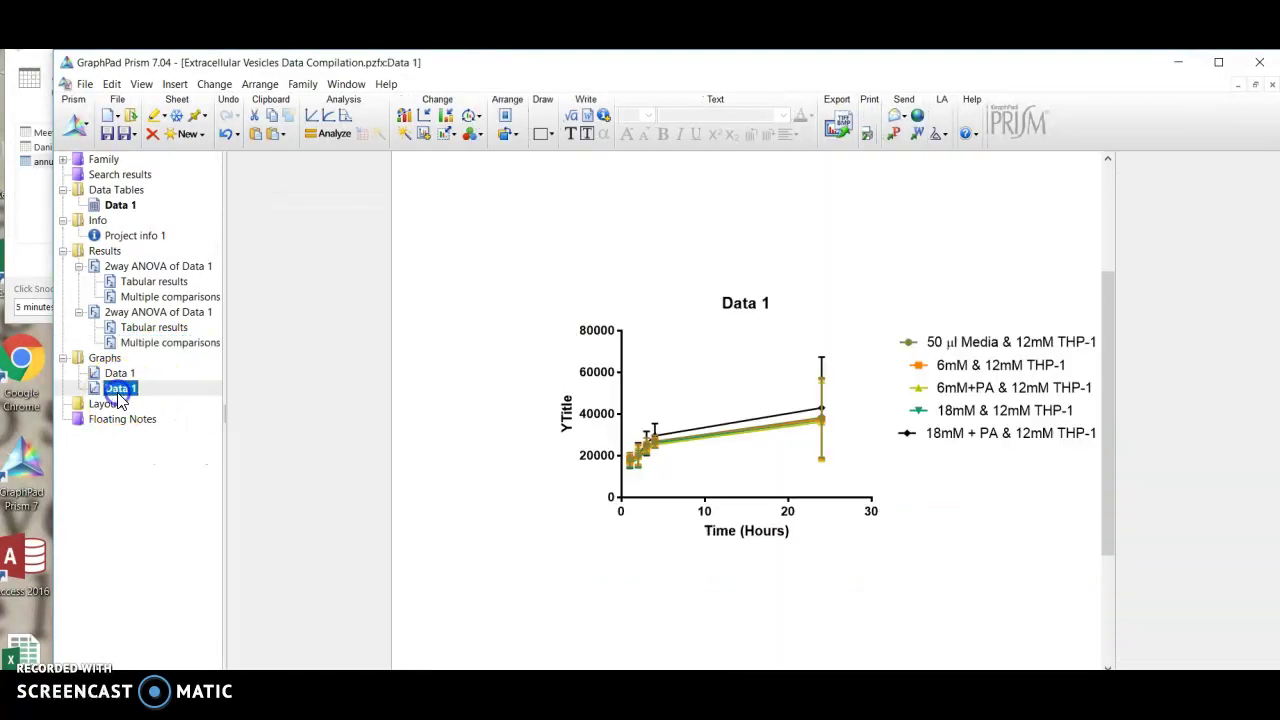